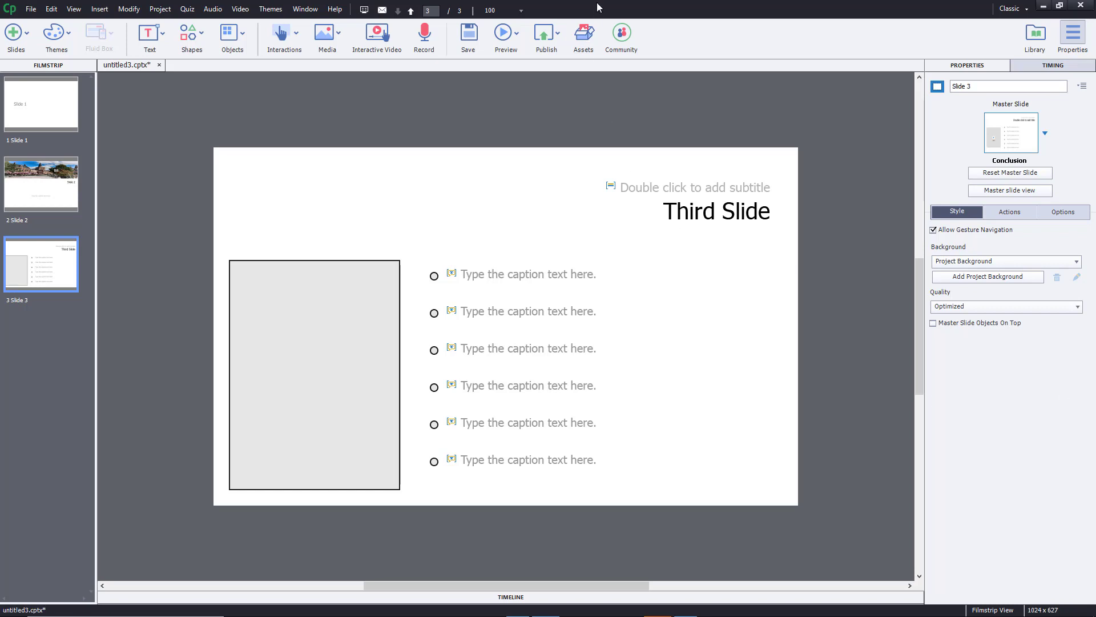
Open the Project menu in the menu bar to reach the Skin Editor
click(156, 9)
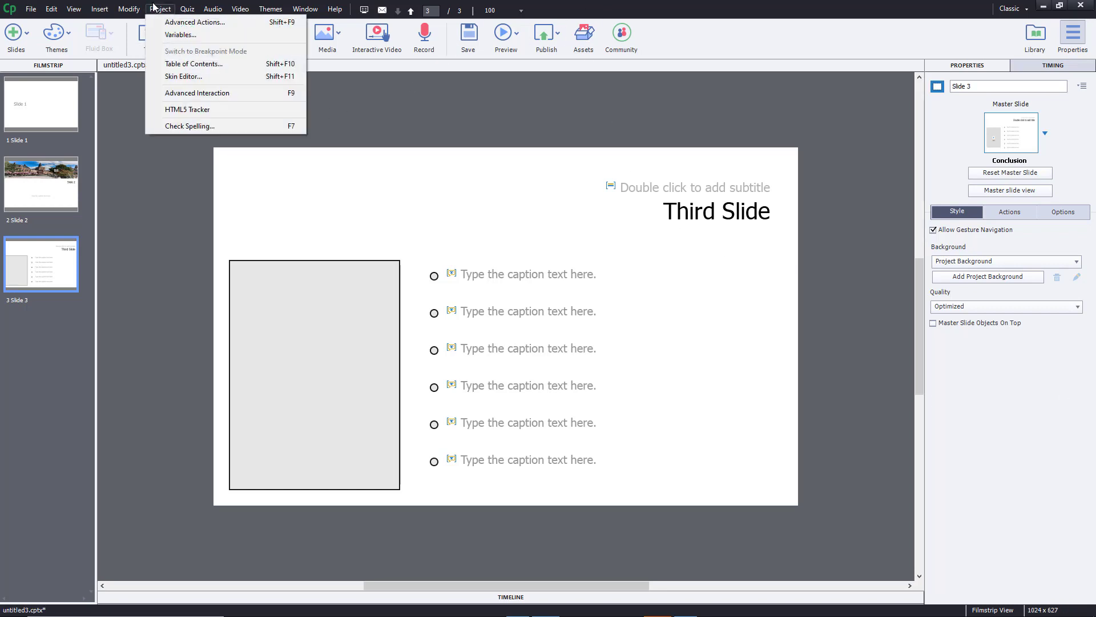
Open the Skin Editor and change the skin to CoolBlue after trying Aluminum
click(200, 77)
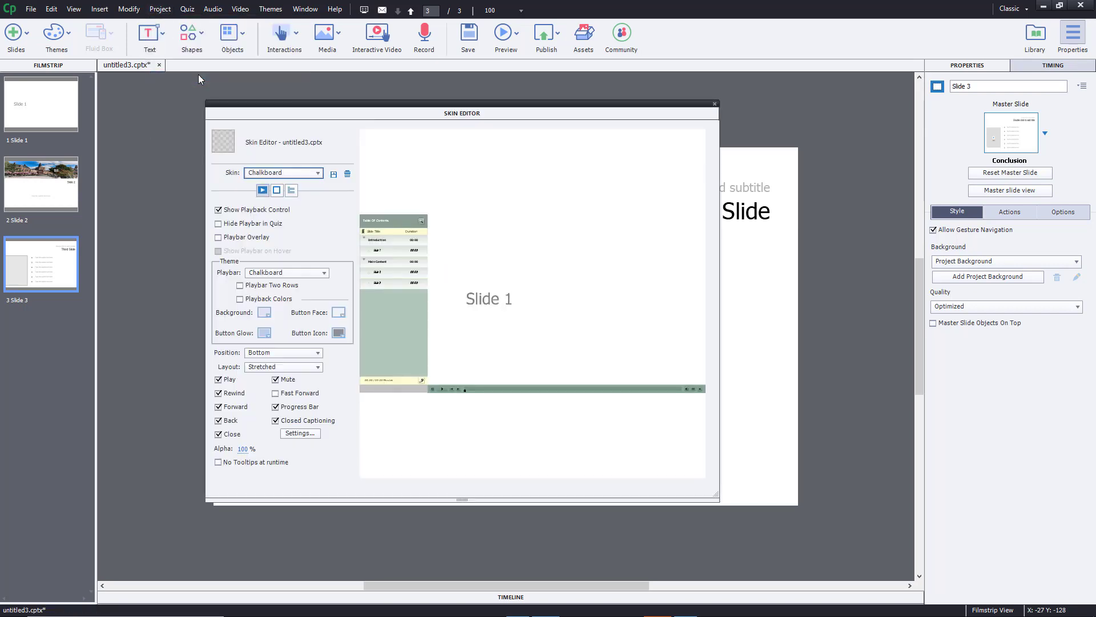
click(273, 174)
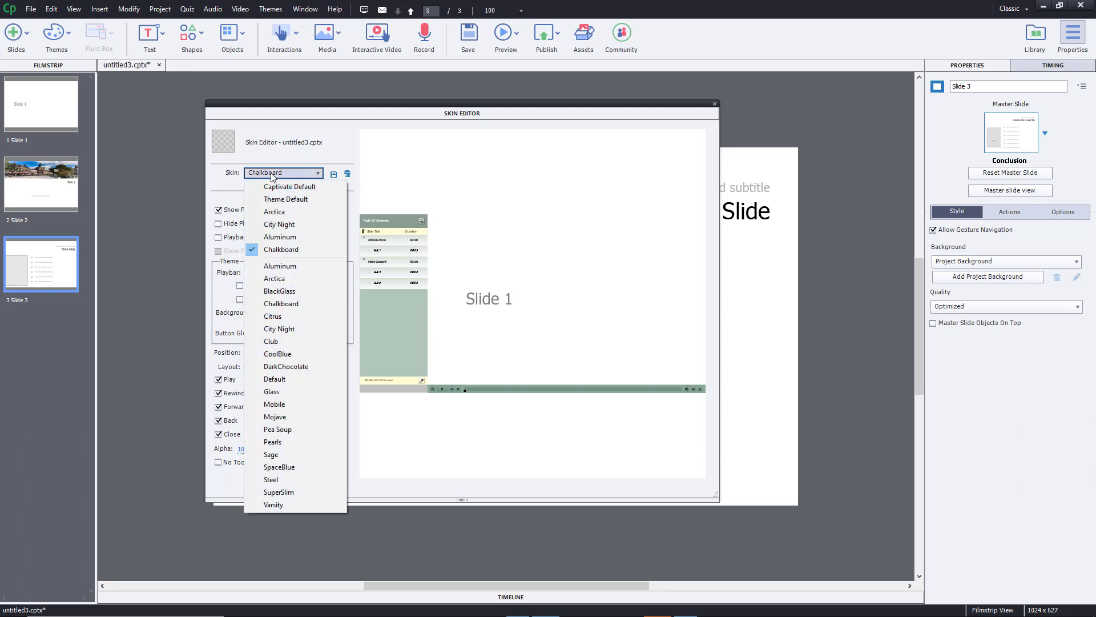
click(277, 271)
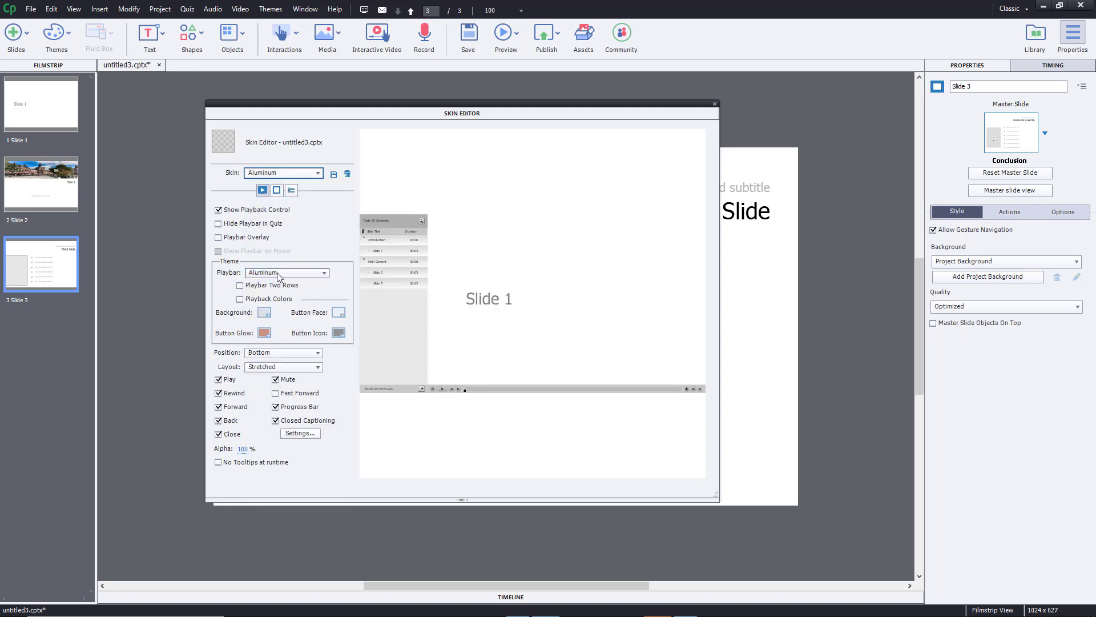
click(289, 173)
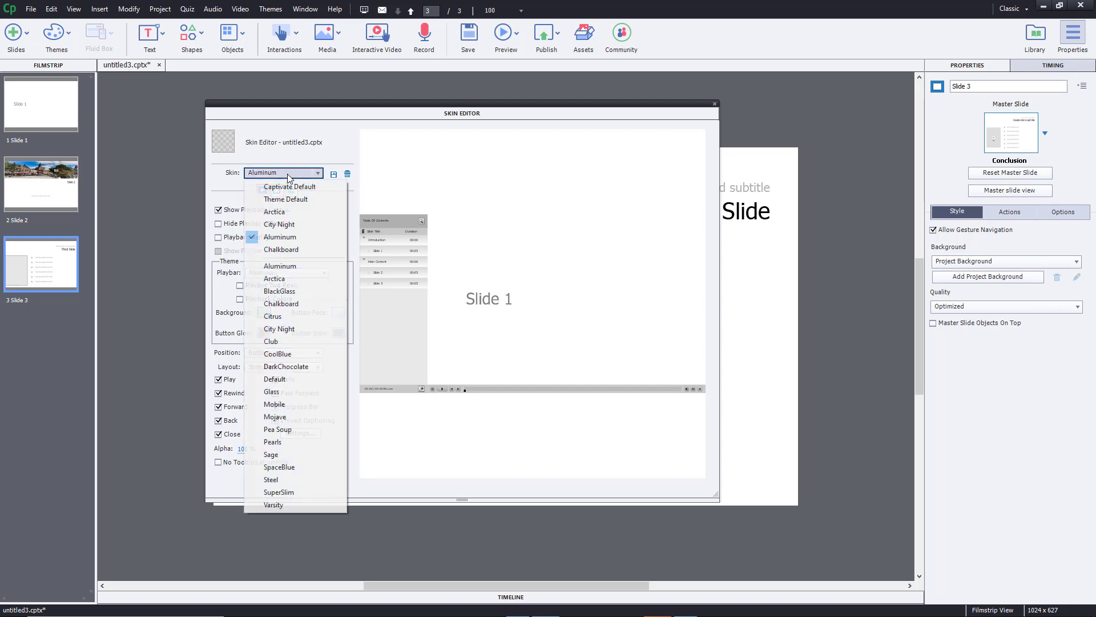
click(300, 355)
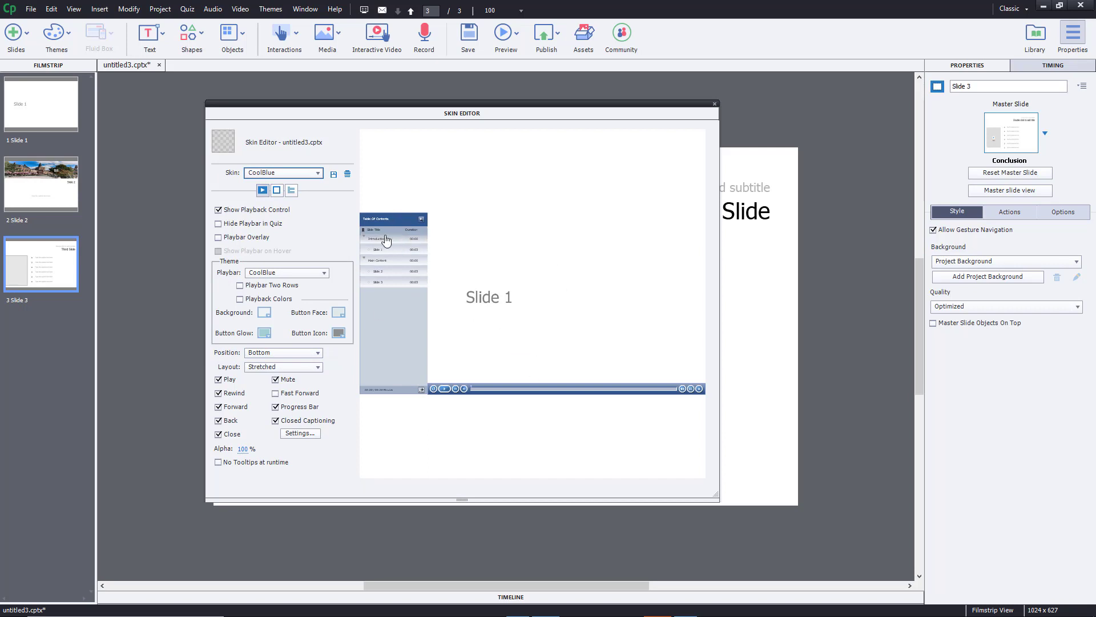
click(289, 192)
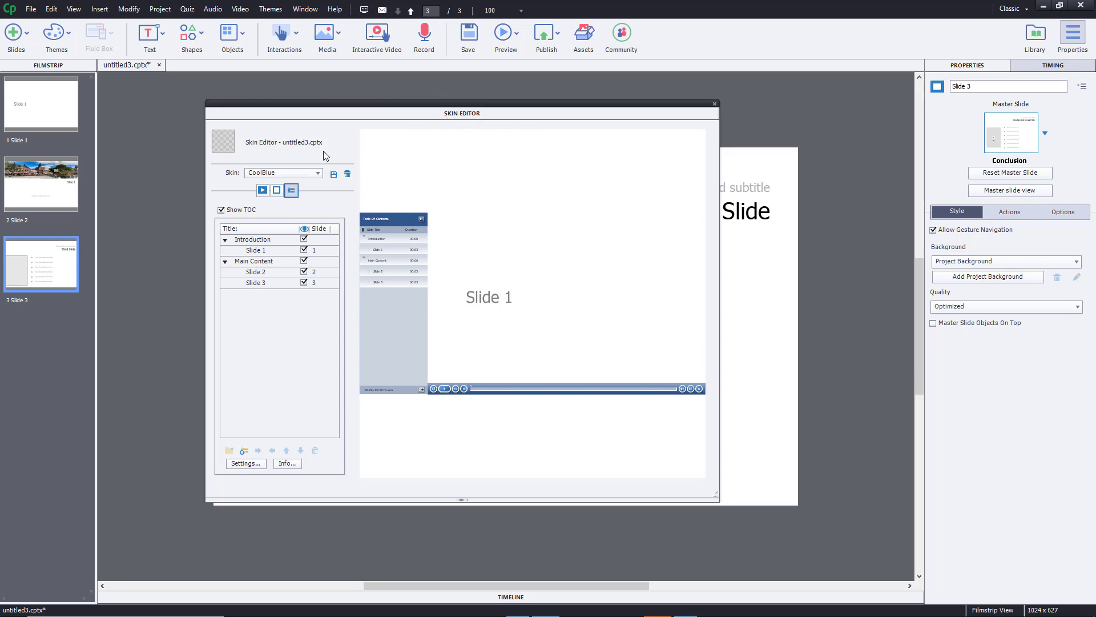
click(263, 190)
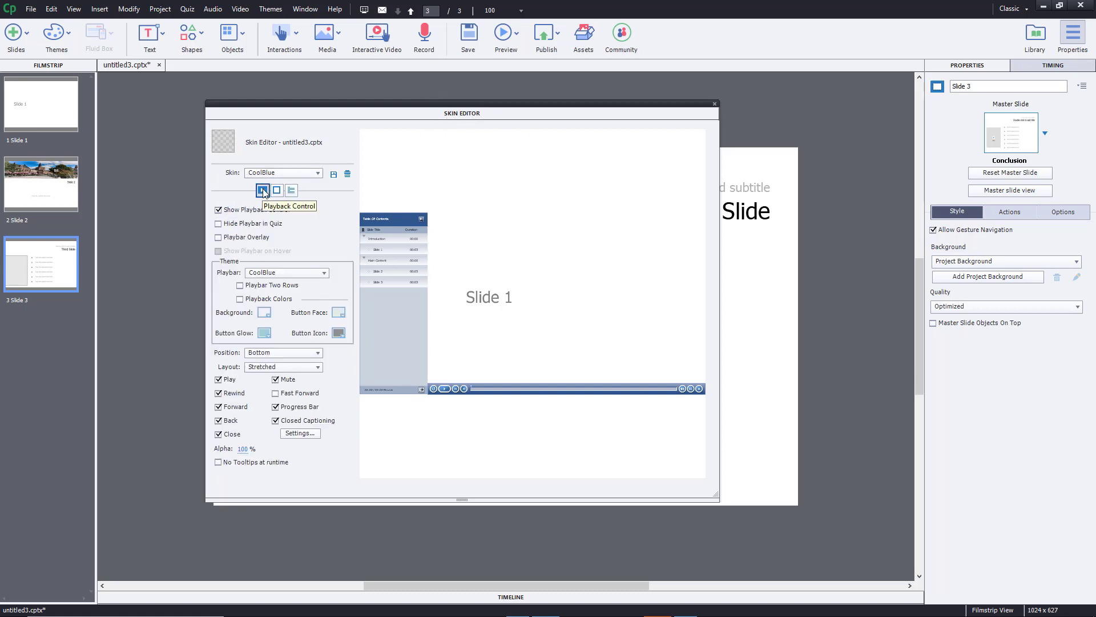
click(277, 191)
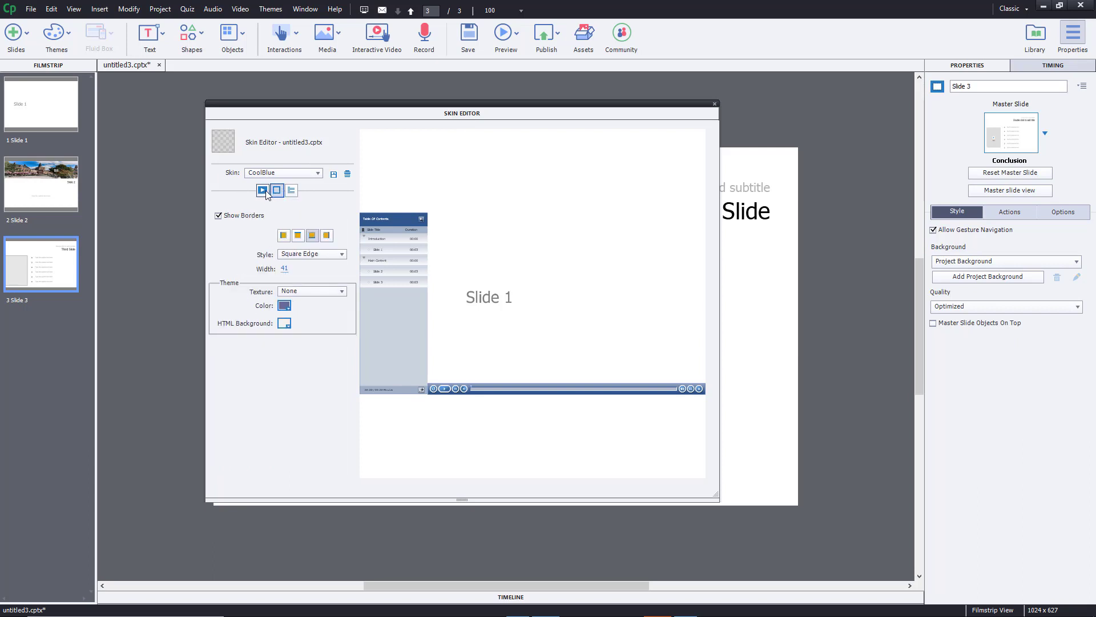
click(265, 192)
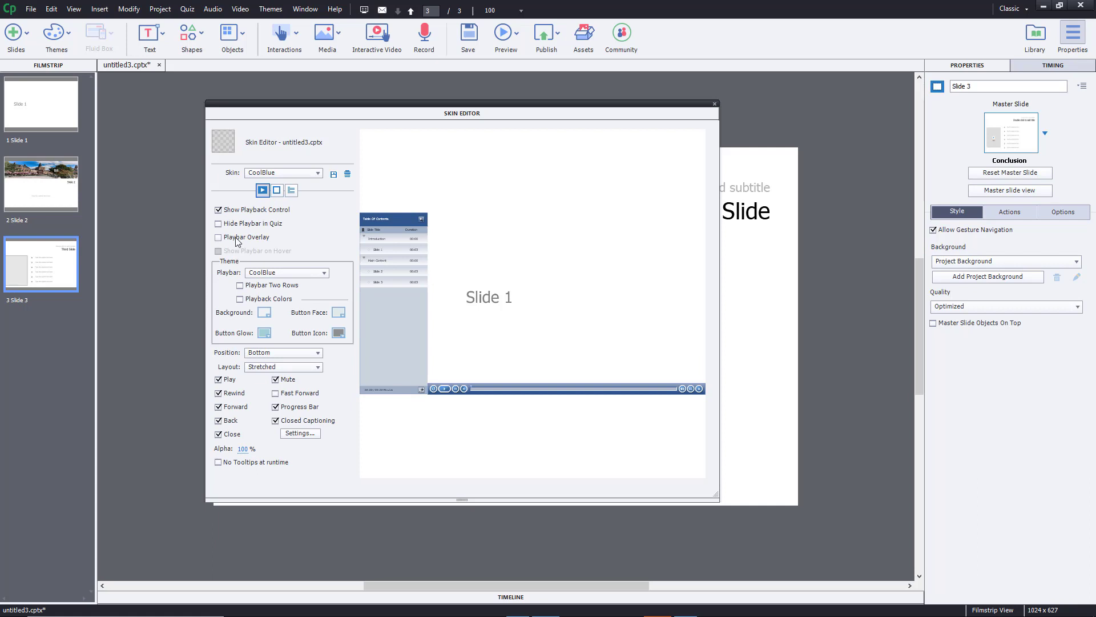
Keep the playbar shown, hide it during quizzes, and overlay it on the slide
click(219, 210)
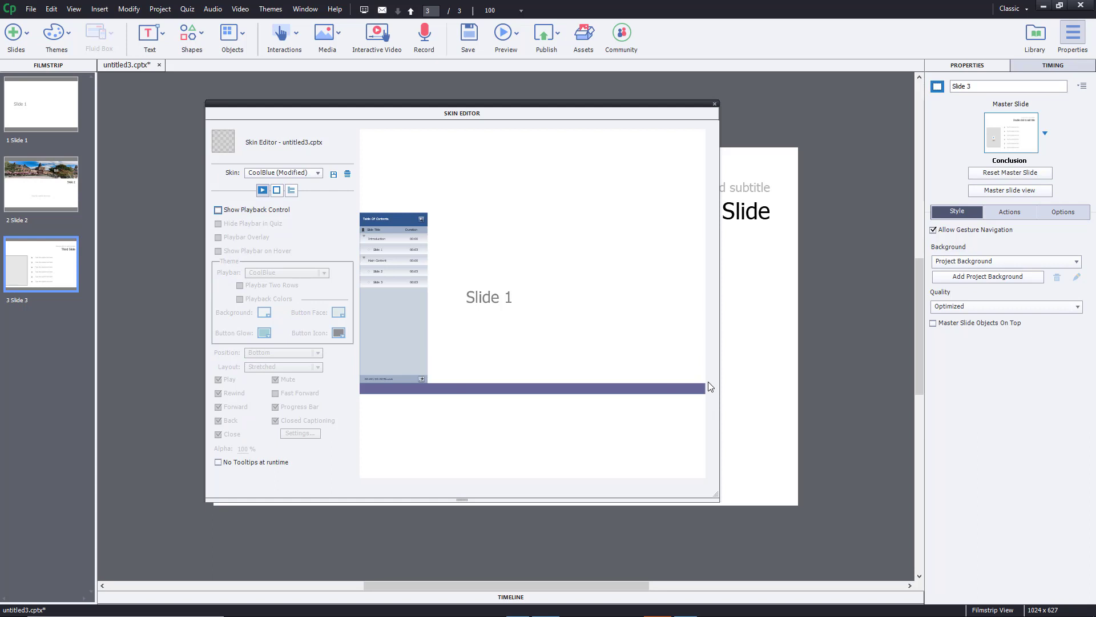
click(274, 213)
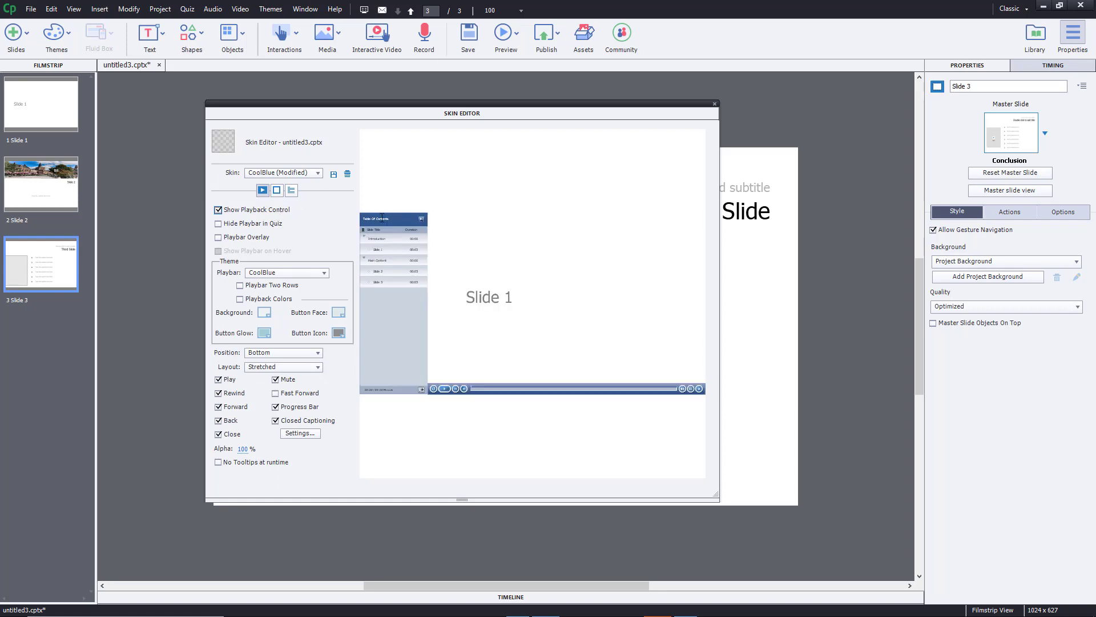
click(231, 225)
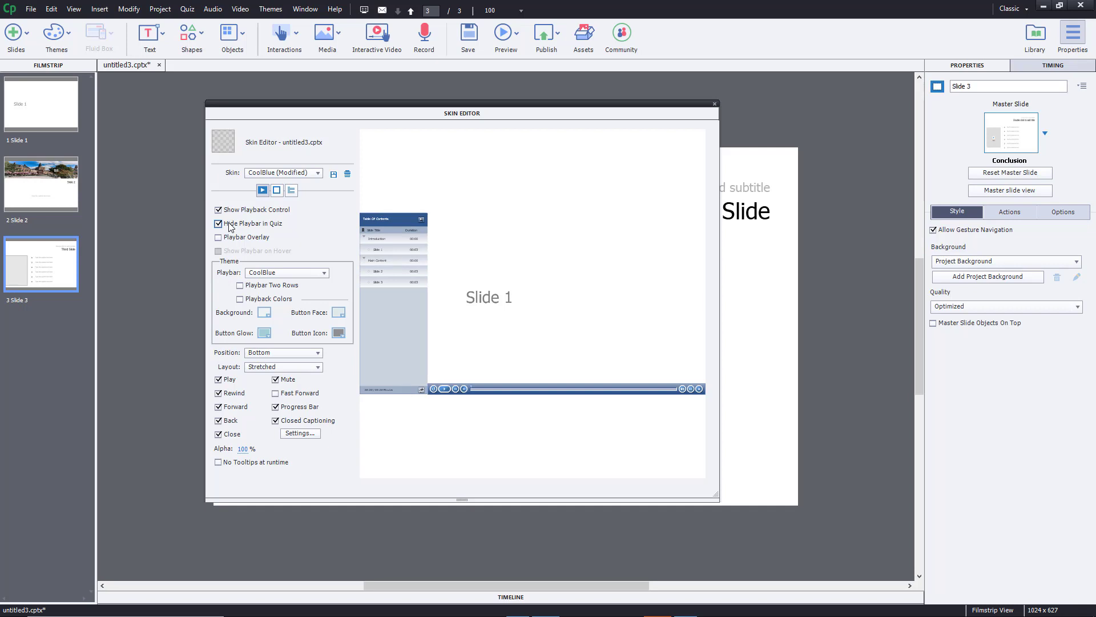
click(236, 235)
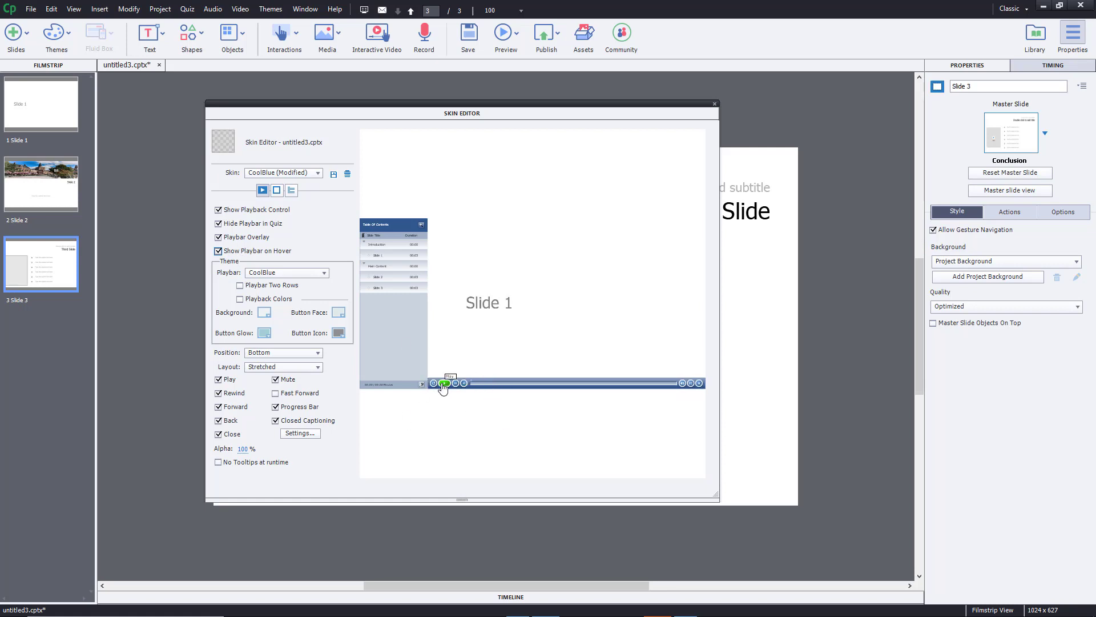
Try the BlackGlass, Glass, Pea Soup and Steel playbars, then use SuperSlim in two rows
click(281, 273)
click(296, 313)
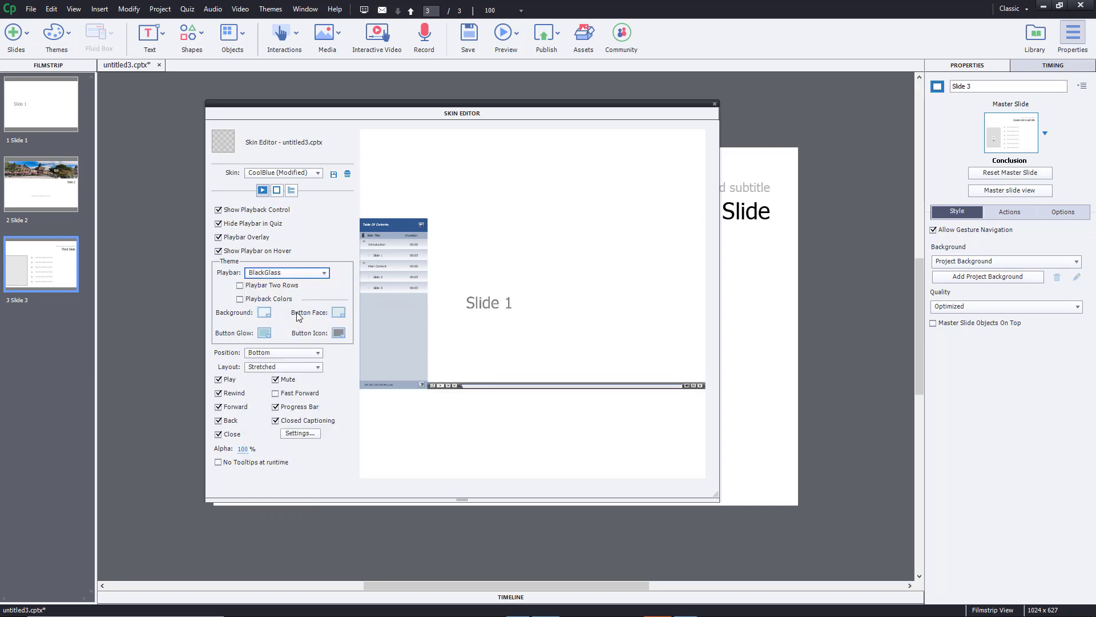
click(304, 273)
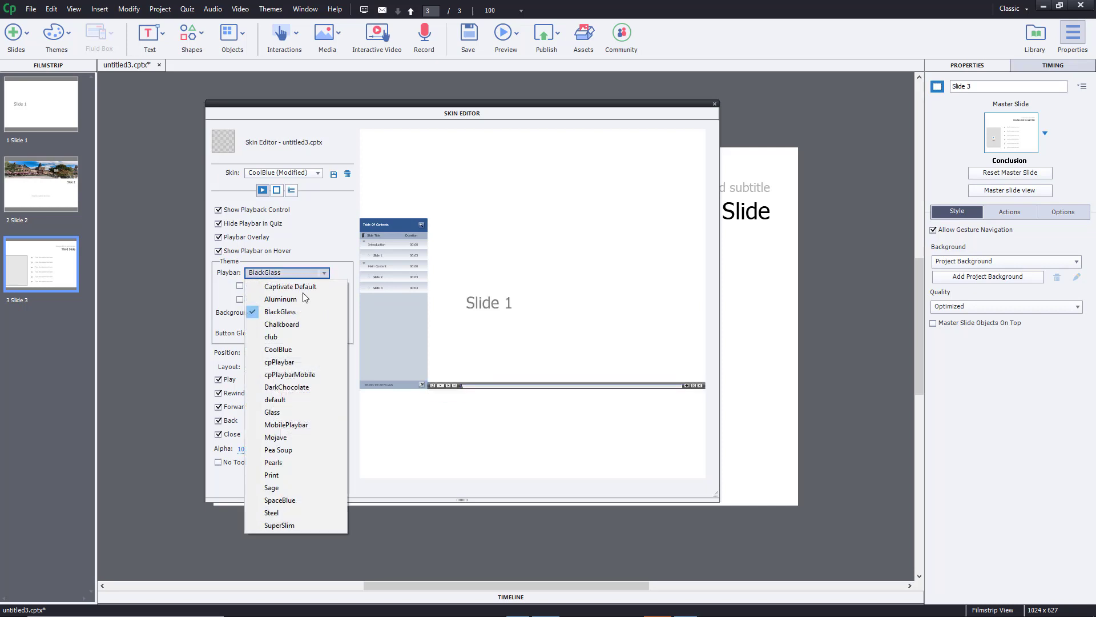
click(297, 414)
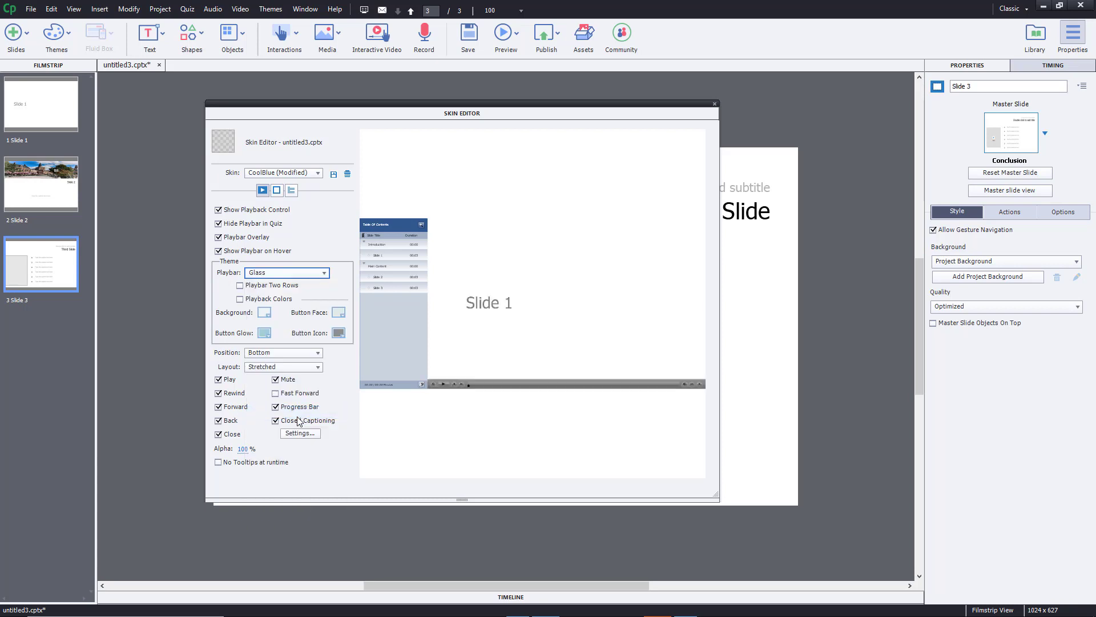
click(306, 272)
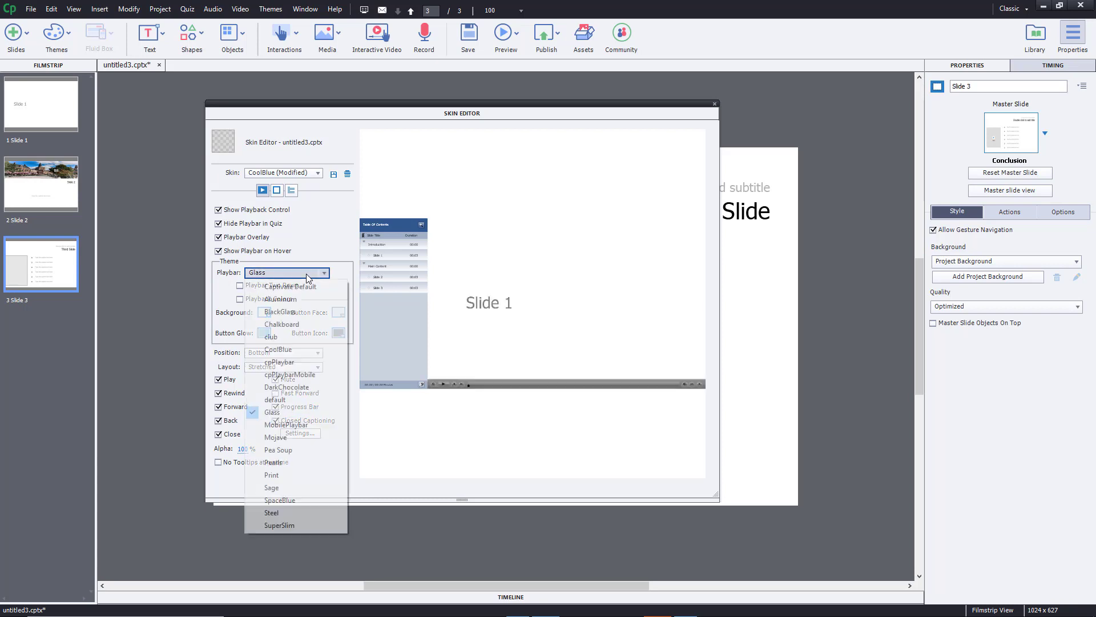
click(299, 449)
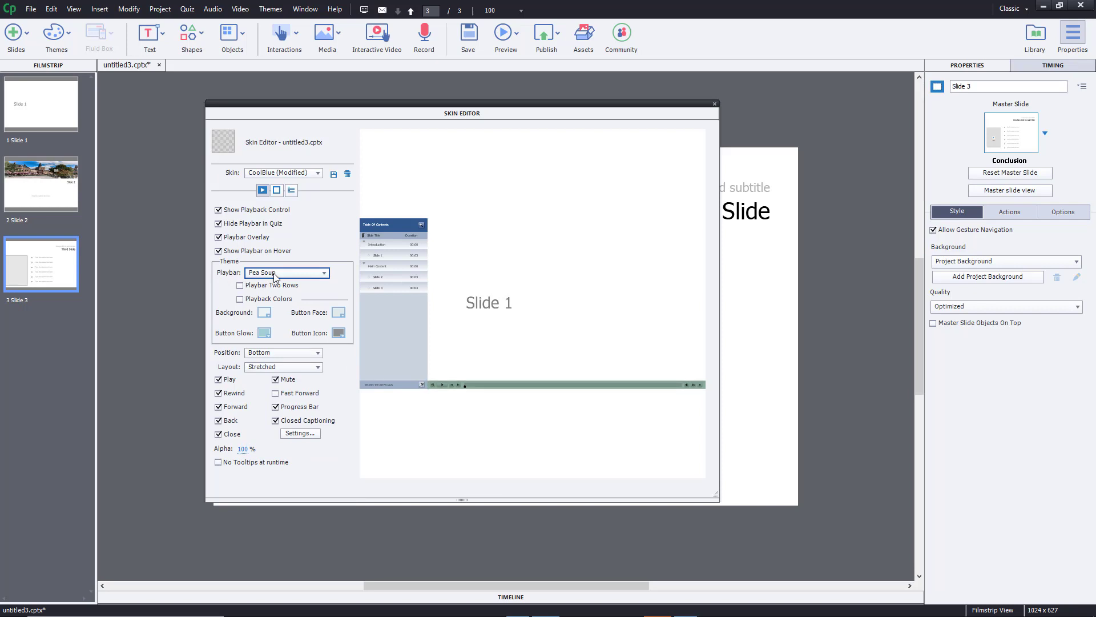
click(306, 273)
click(280, 514)
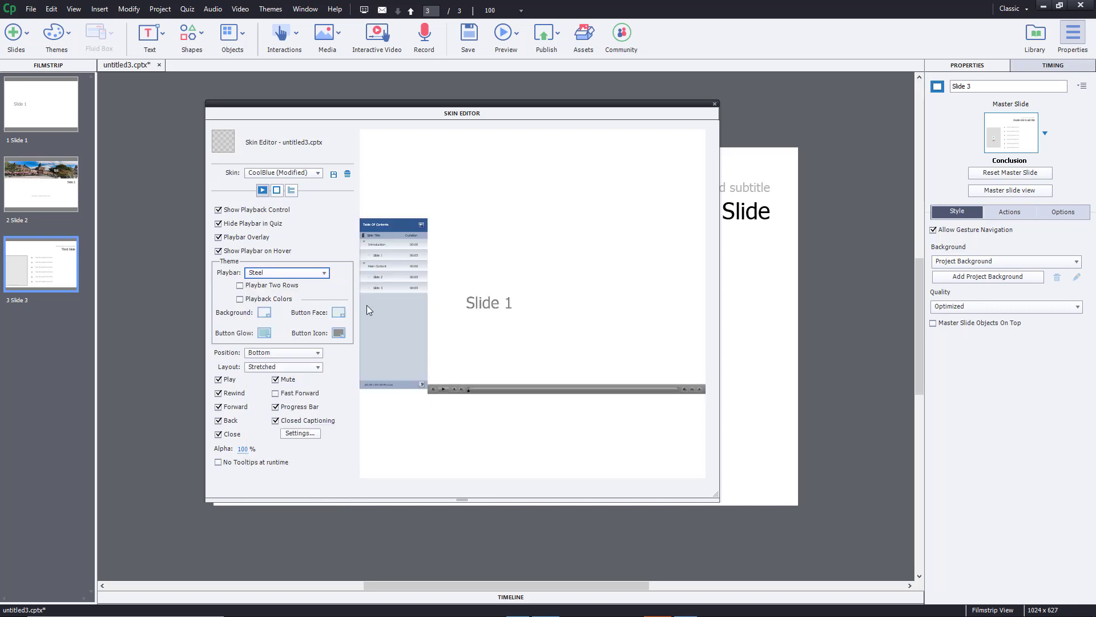
click(305, 273)
click(295, 525)
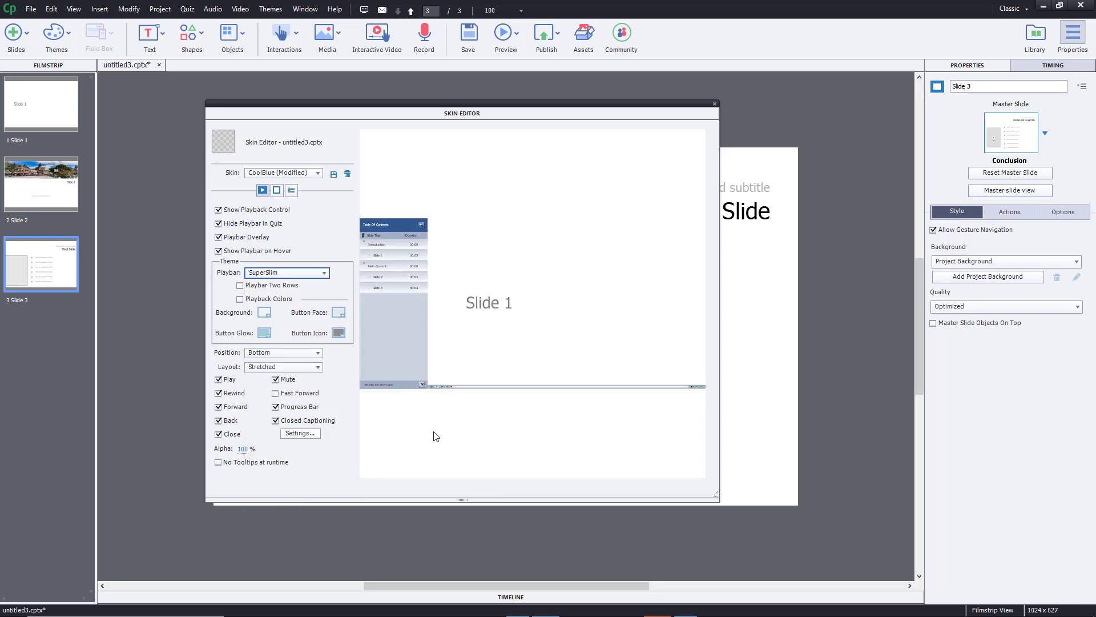
click(285, 291)
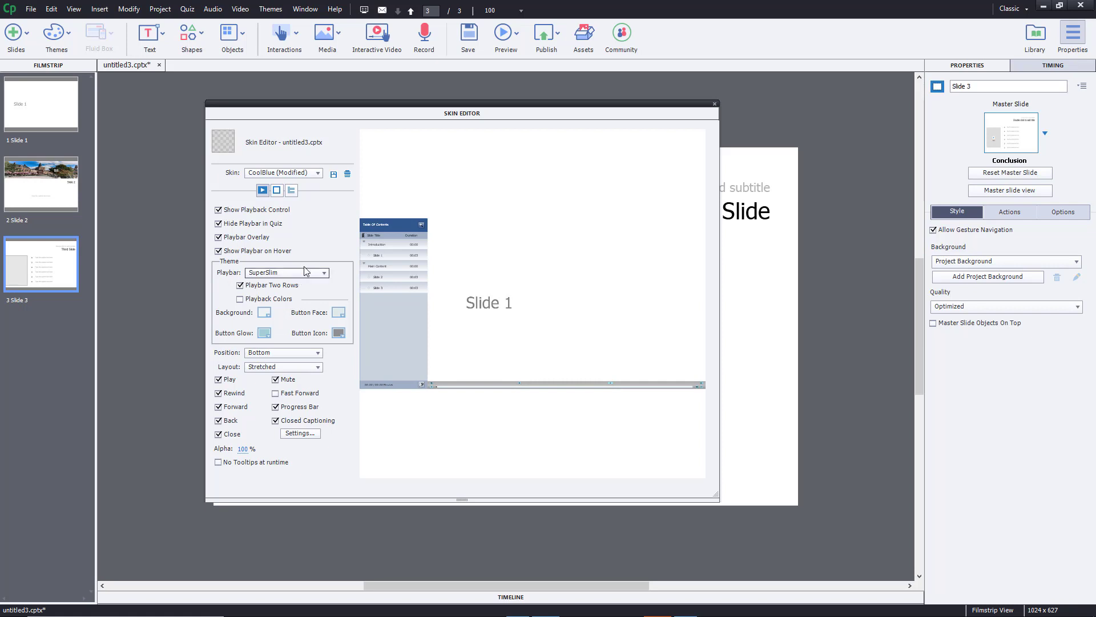
Set crimson glow, red icons, black button faces and brown background, then turn Playback Colors off
click(264, 303)
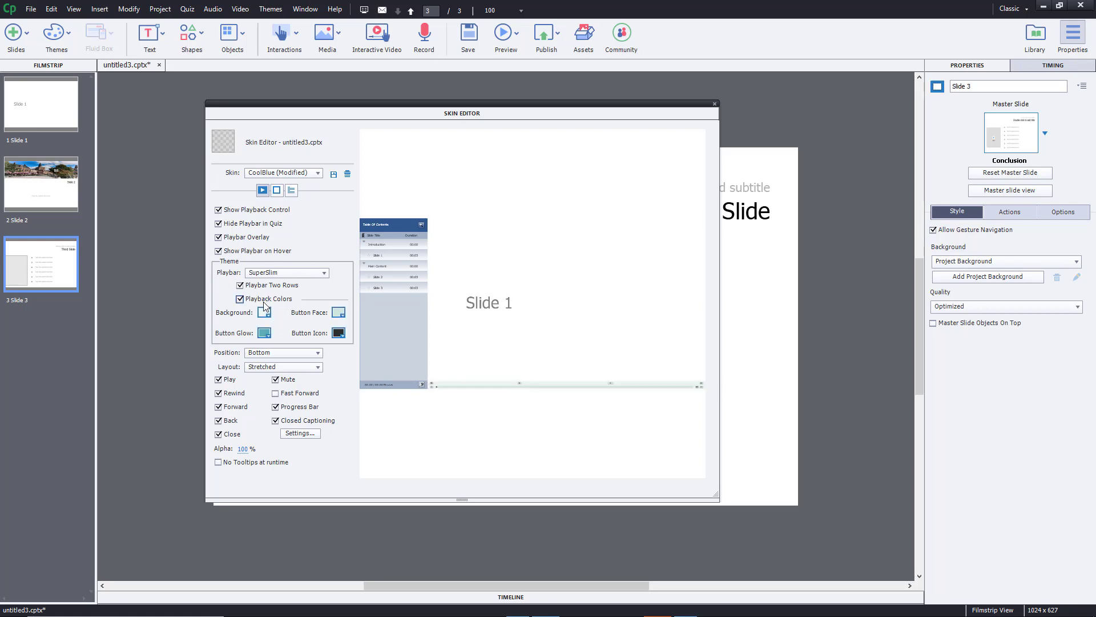
click(264, 333)
click(327, 459)
click(339, 333)
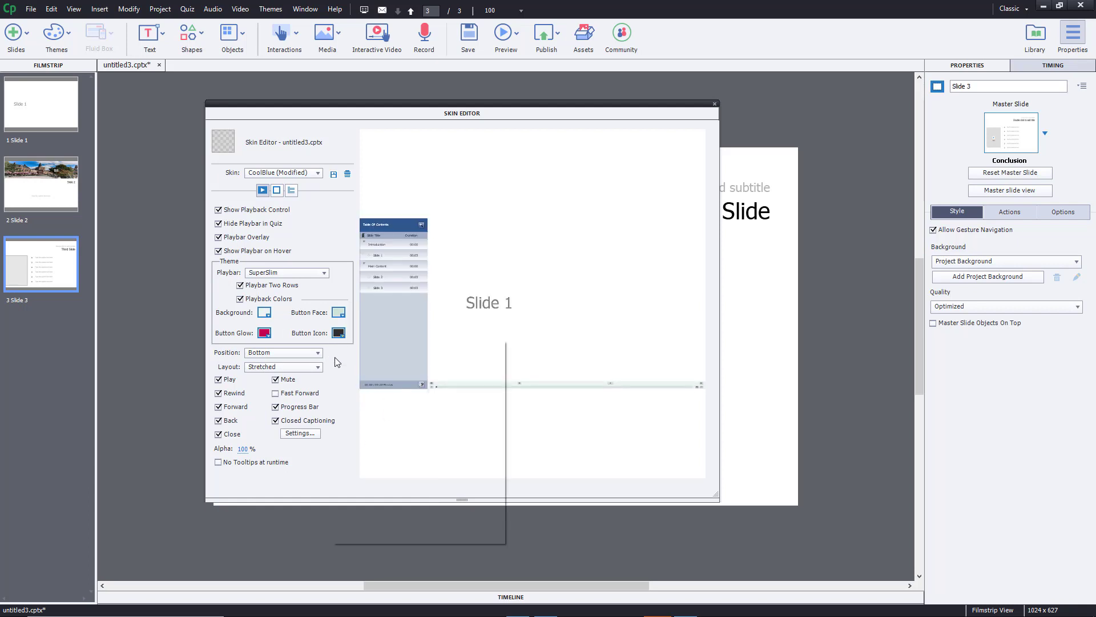
click(409, 433)
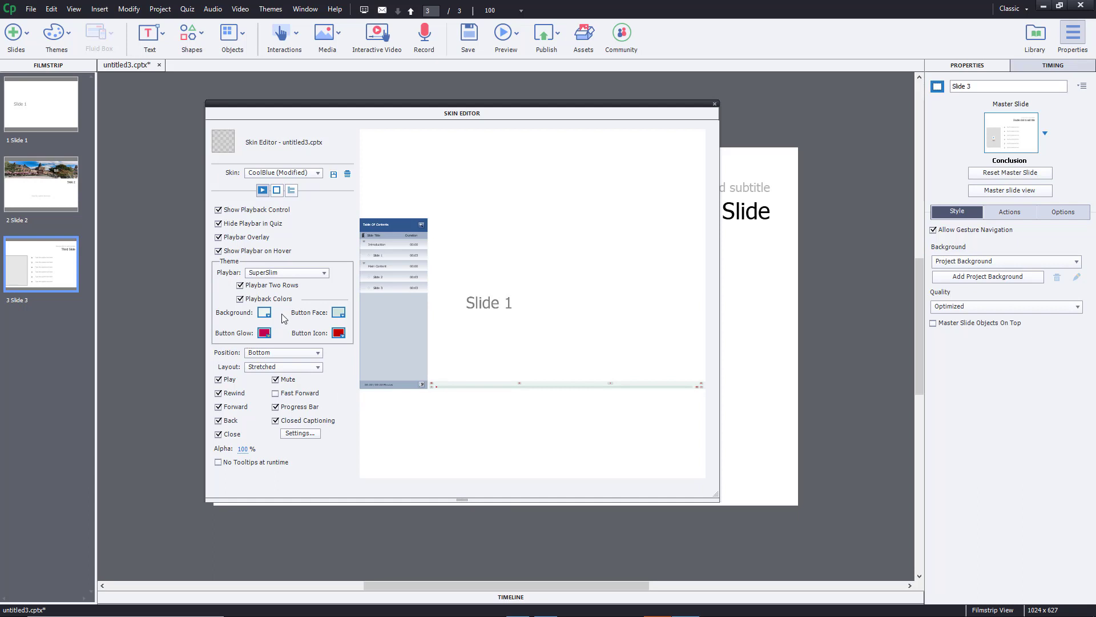
click(339, 313)
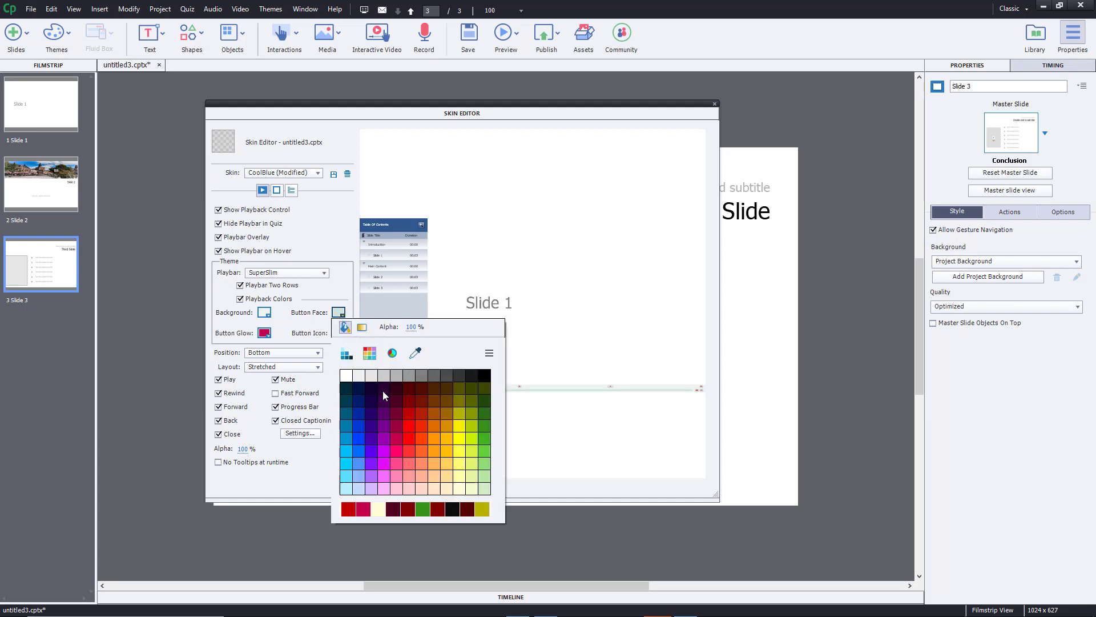
click(483, 376)
click(264, 313)
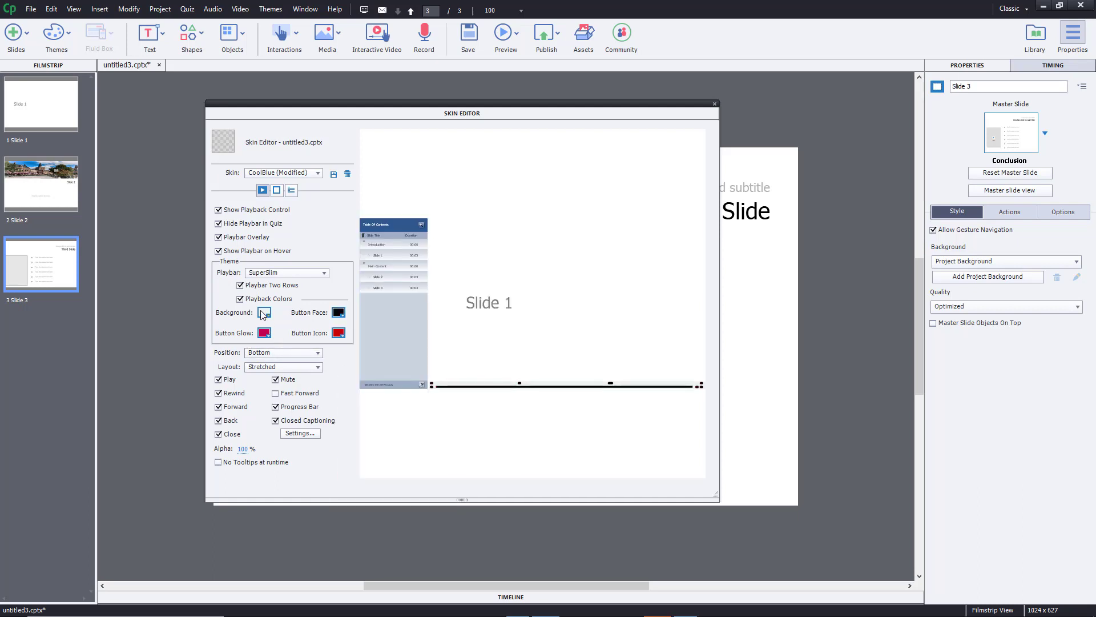
click(357, 402)
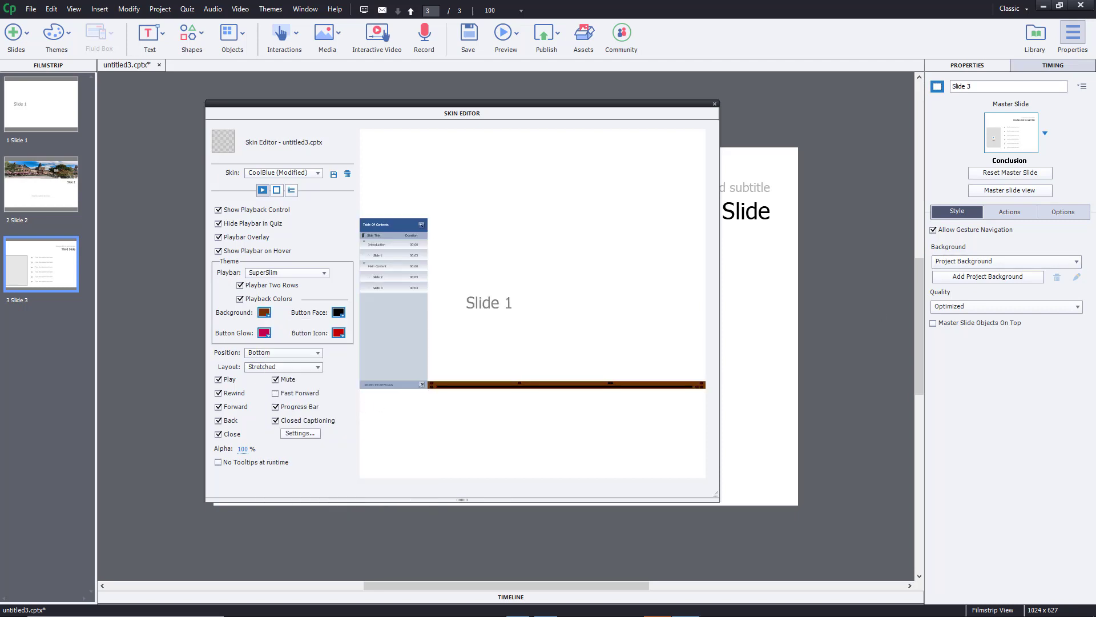
click(250, 302)
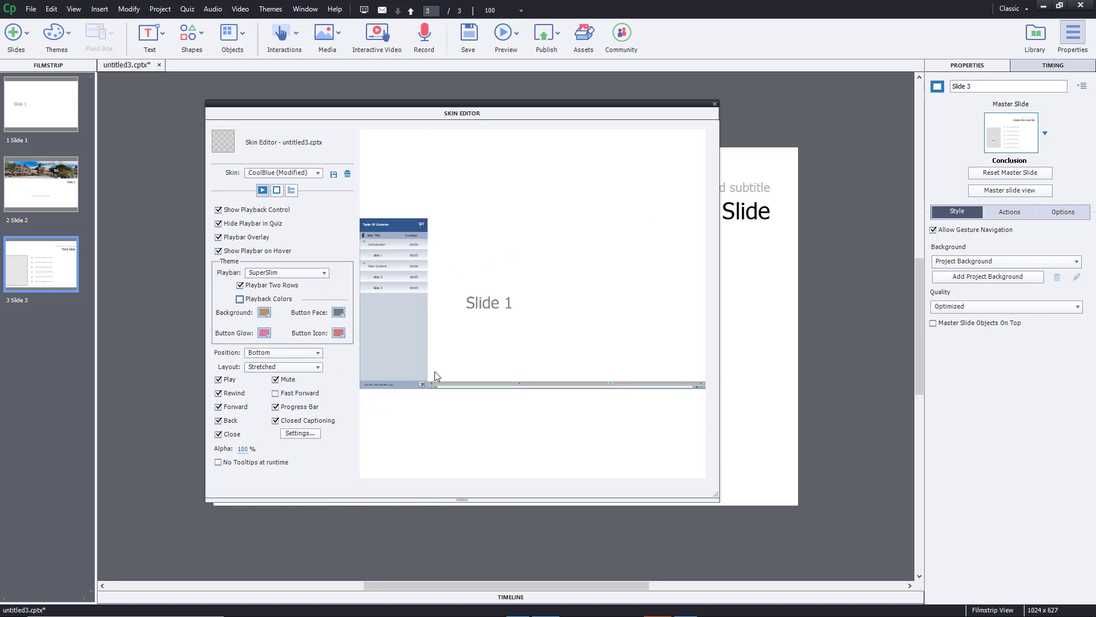
click(279, 353)
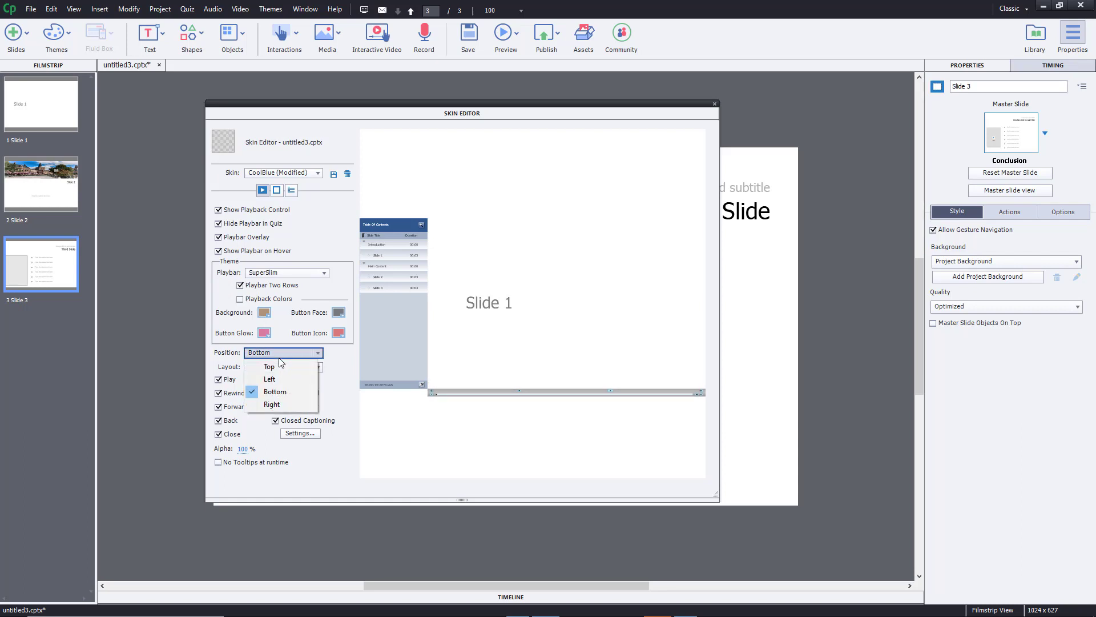
click(282, 379)
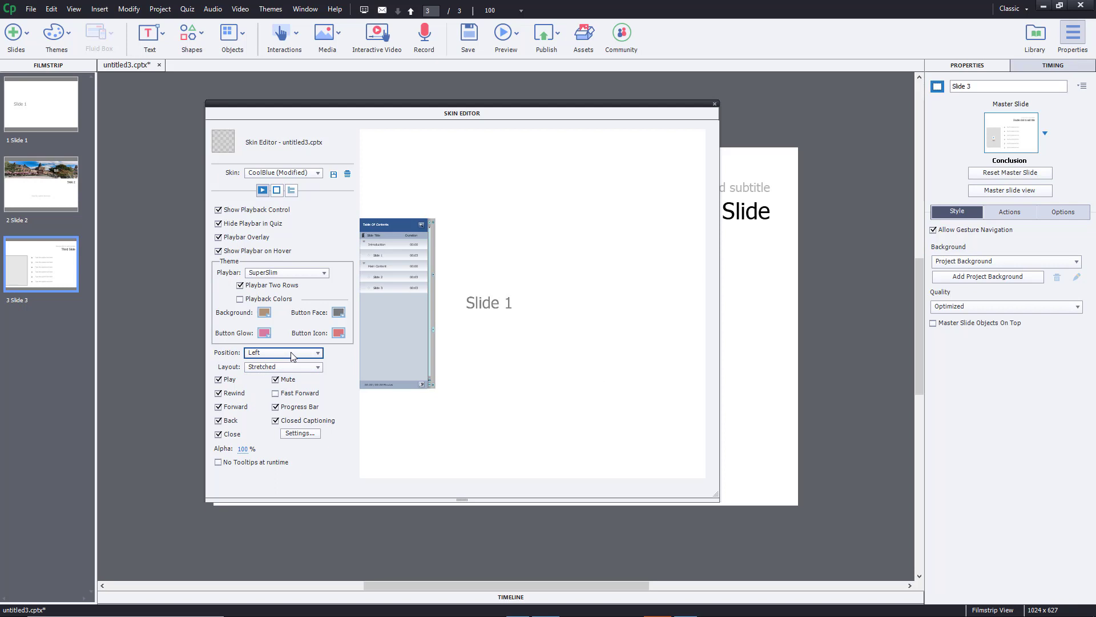
click(288, 351)
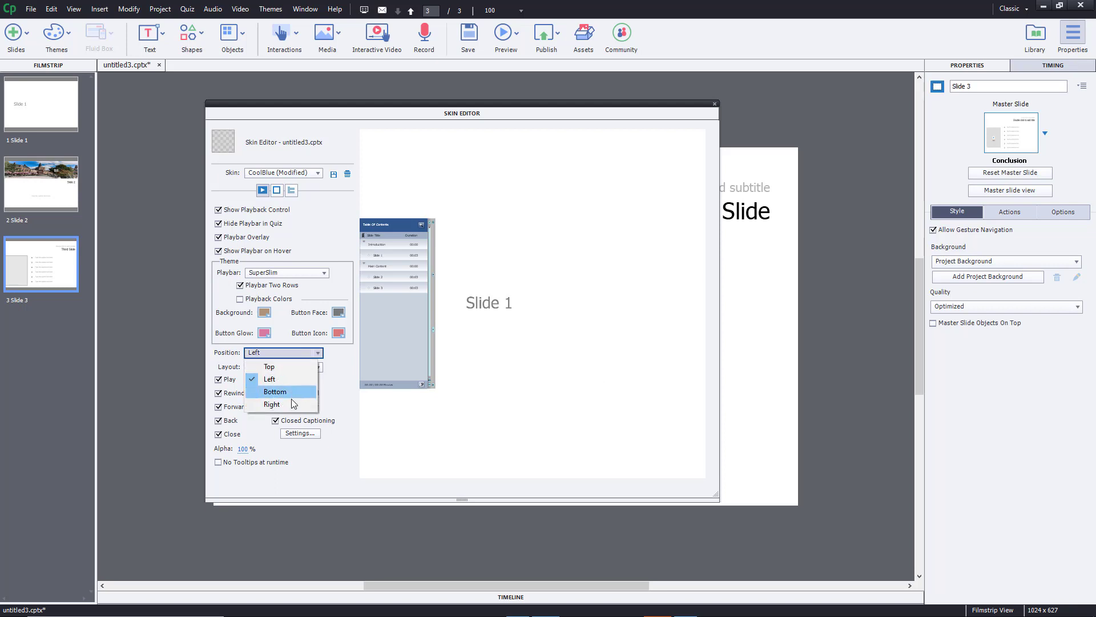
click(272, 404)
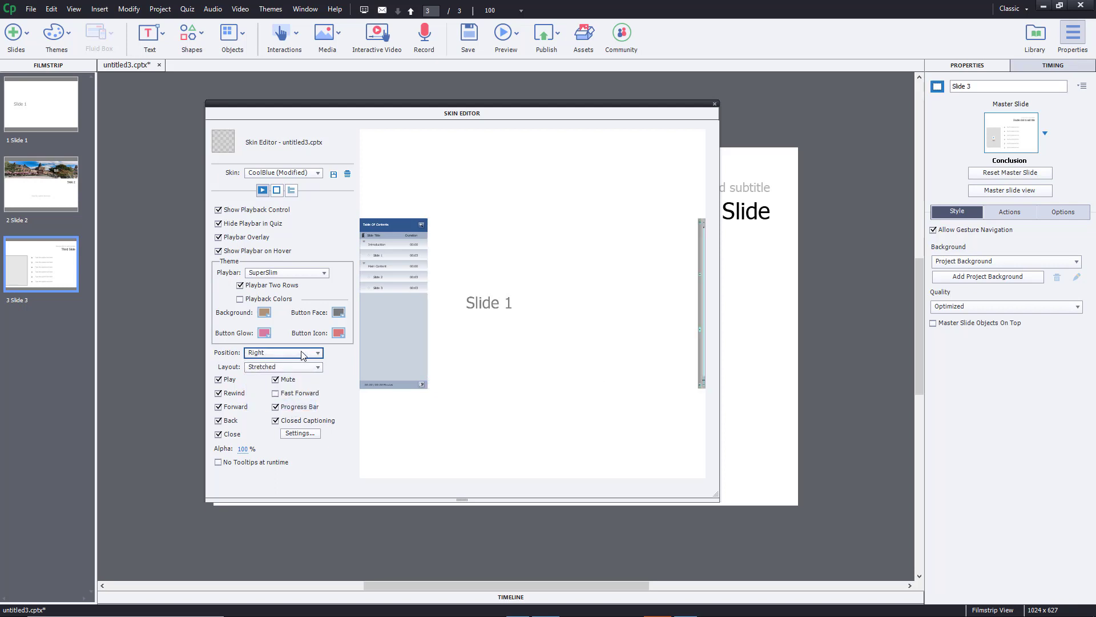
click(303, 353)
click(292, 365)
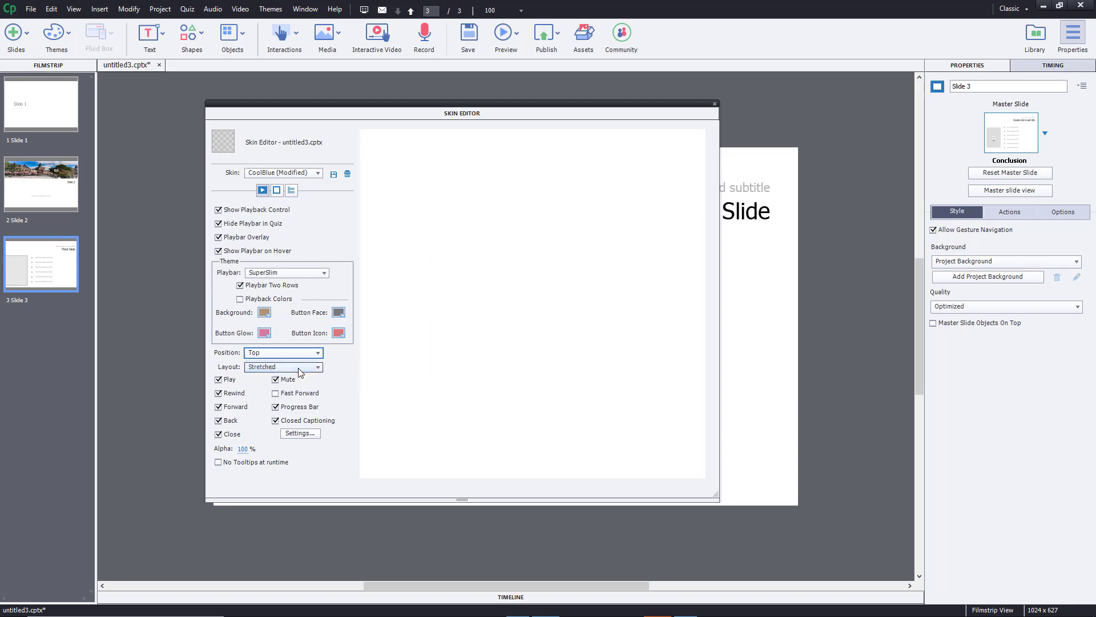
click(283, 351)
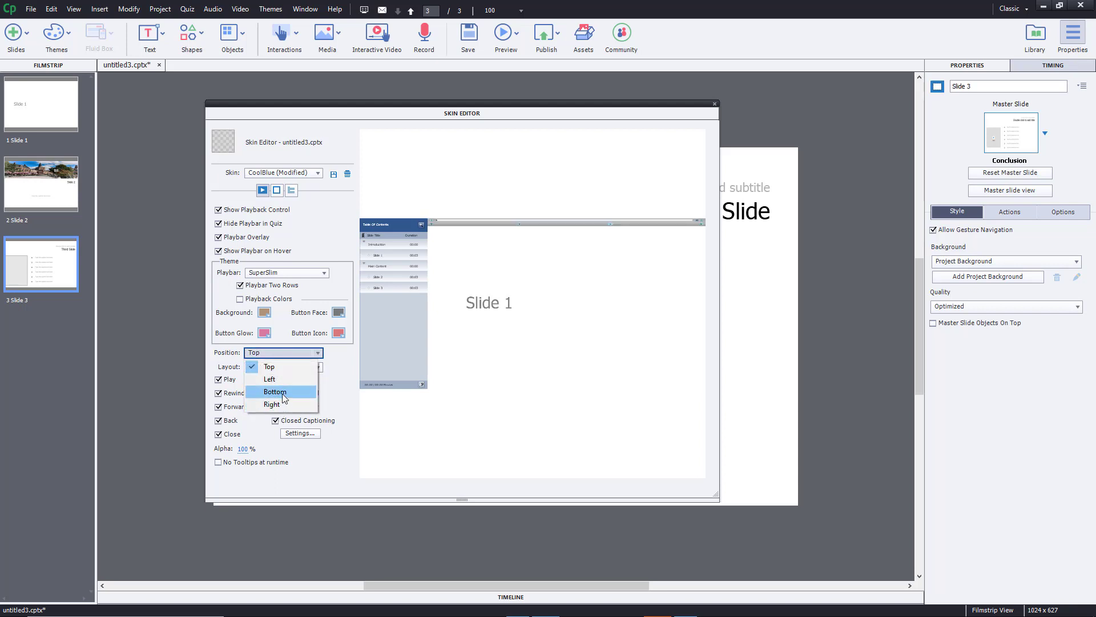
click(284, 393)
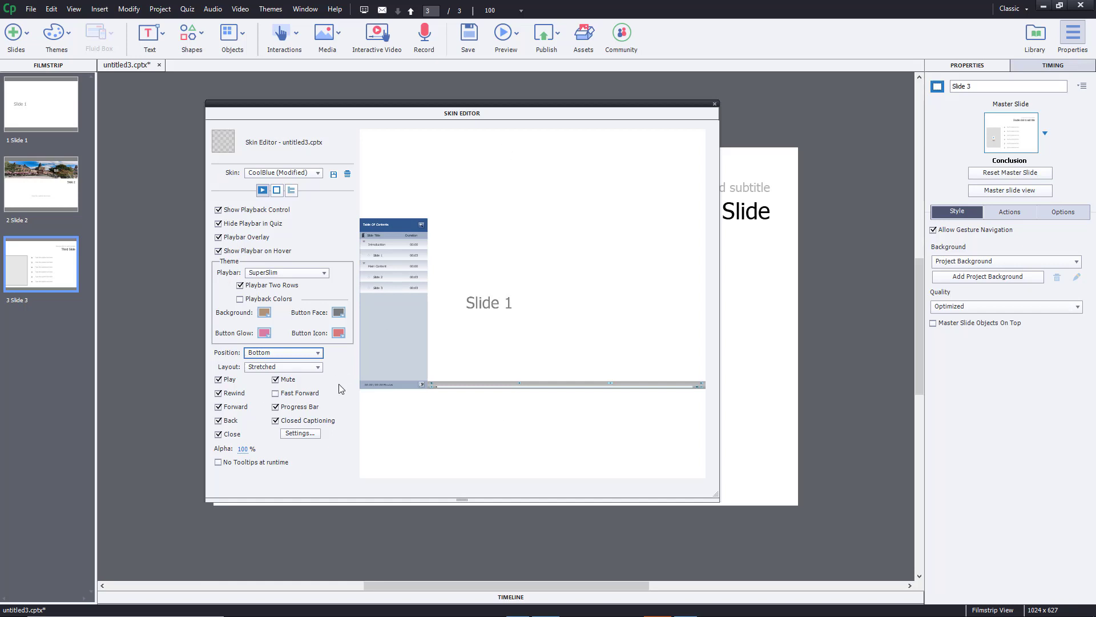
click(287, 368)
click(295, 406)
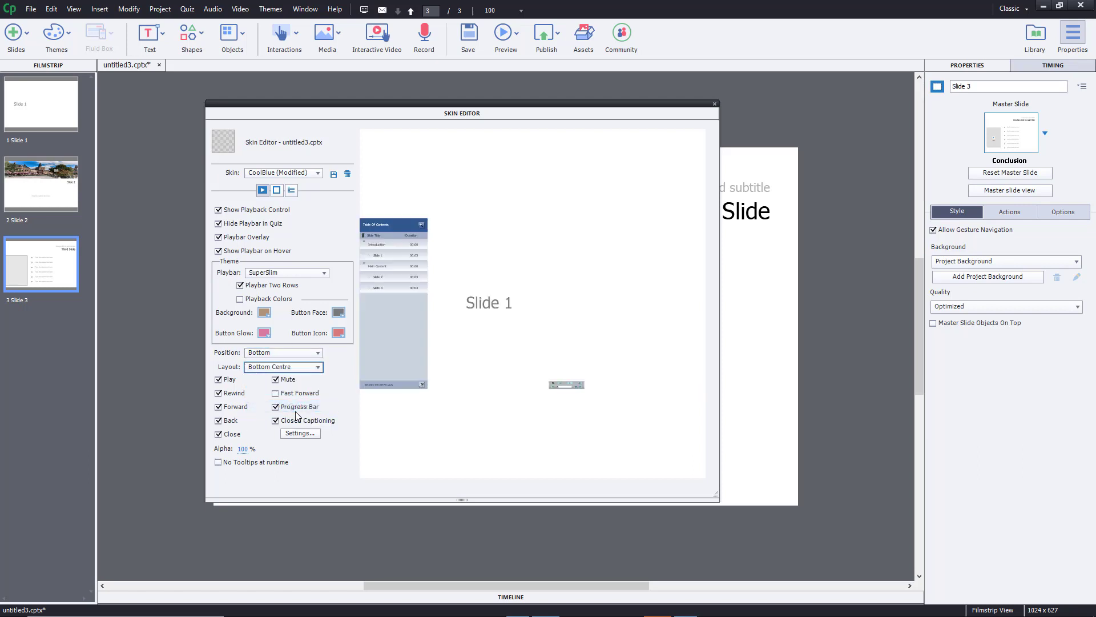
click(303, 372)
click(301, 387)
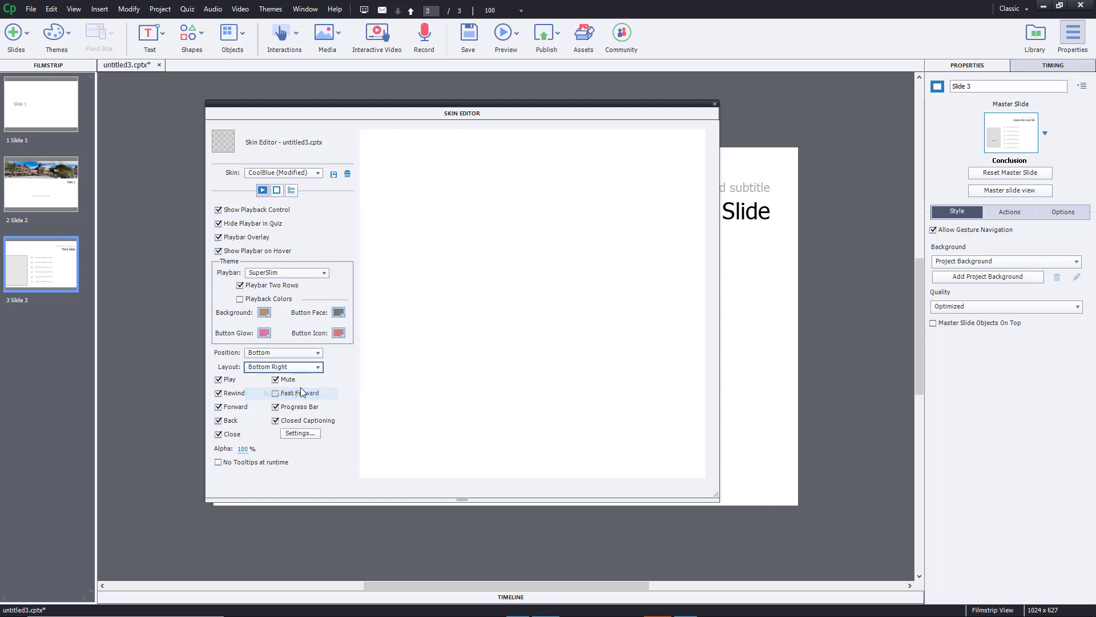
click(287, 365)
click(290, 381)
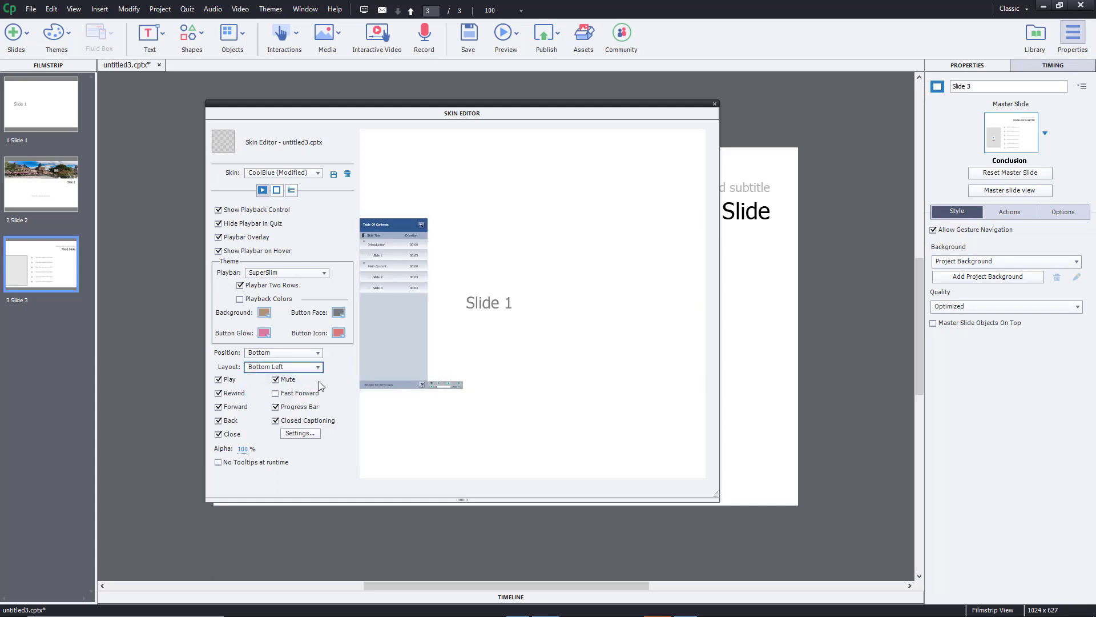
click(285, 367)
click(290, 419)
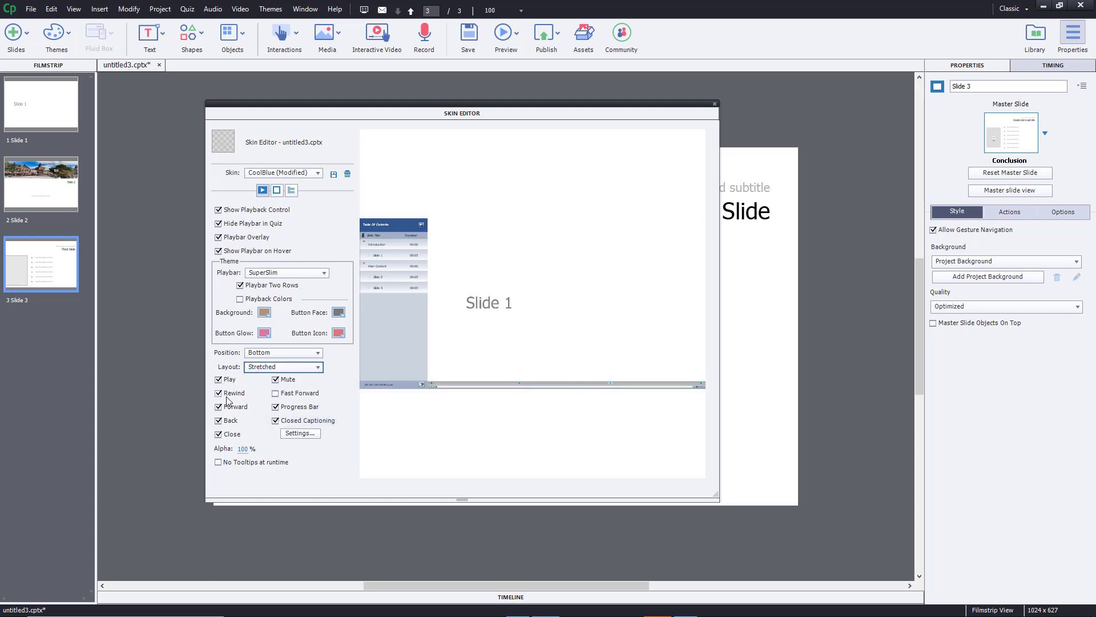
click(289, 395)
Uncheck every playbar control: Mute, Fast Forward, Progress Bar, Close, Back, Forward, Rewind, Play, Closed Captioning
click(287, 380)
click(289, 394)
click(290, 407)
click(237, 436)
click(236, 421)
click(237, 407)
click(239, 394)
click(234, 379)
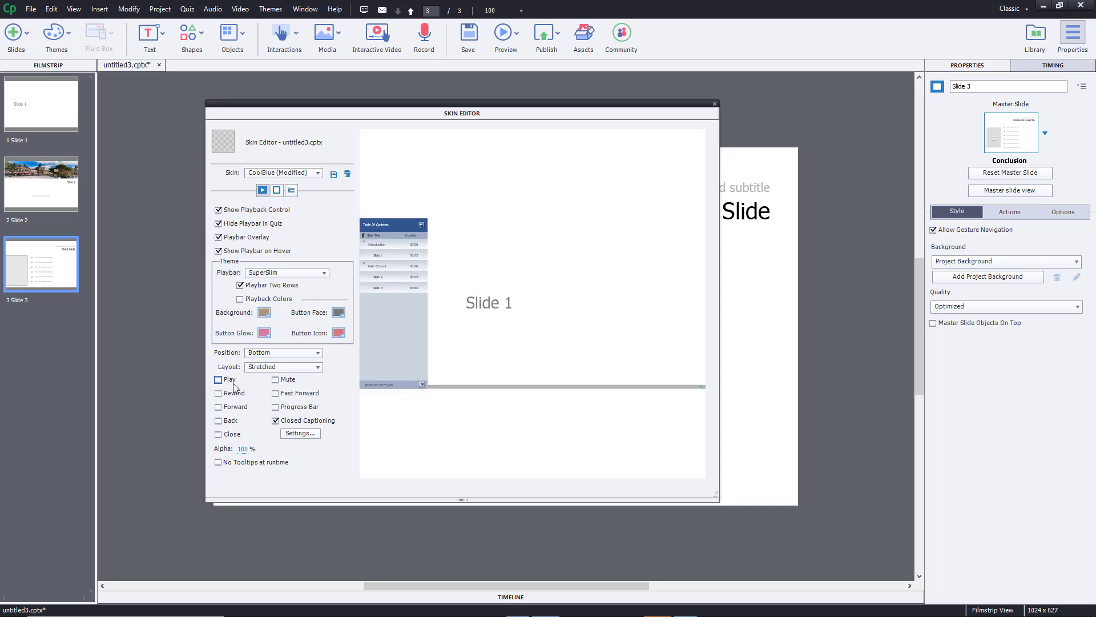
click(277, 422)
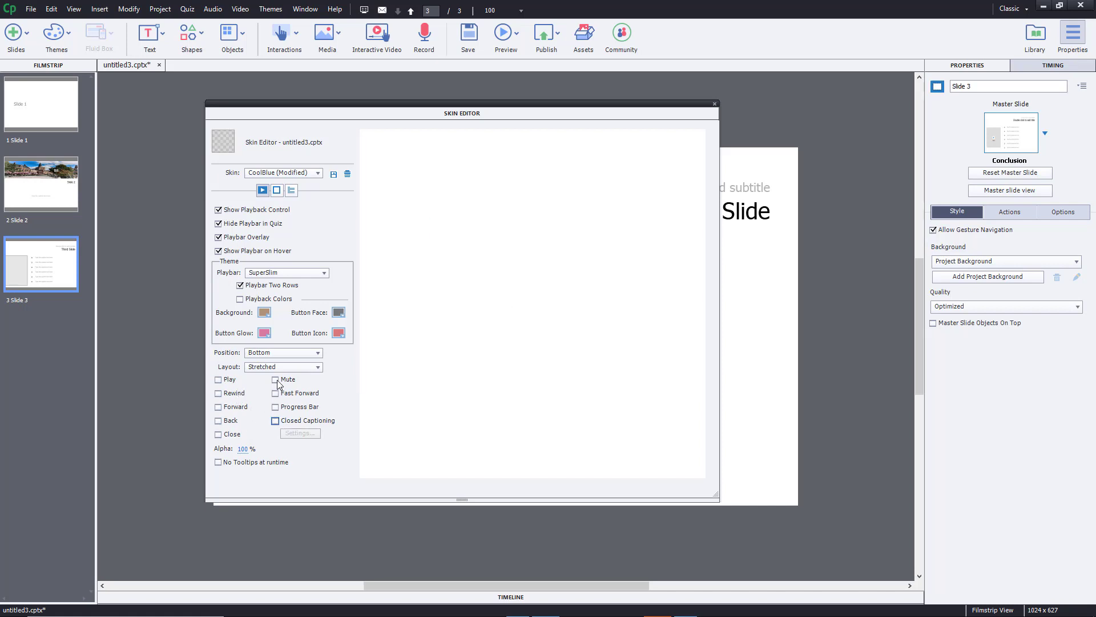
Re-enable all playbar controls and set the playbar Alpha to 77%
click(232, 380)
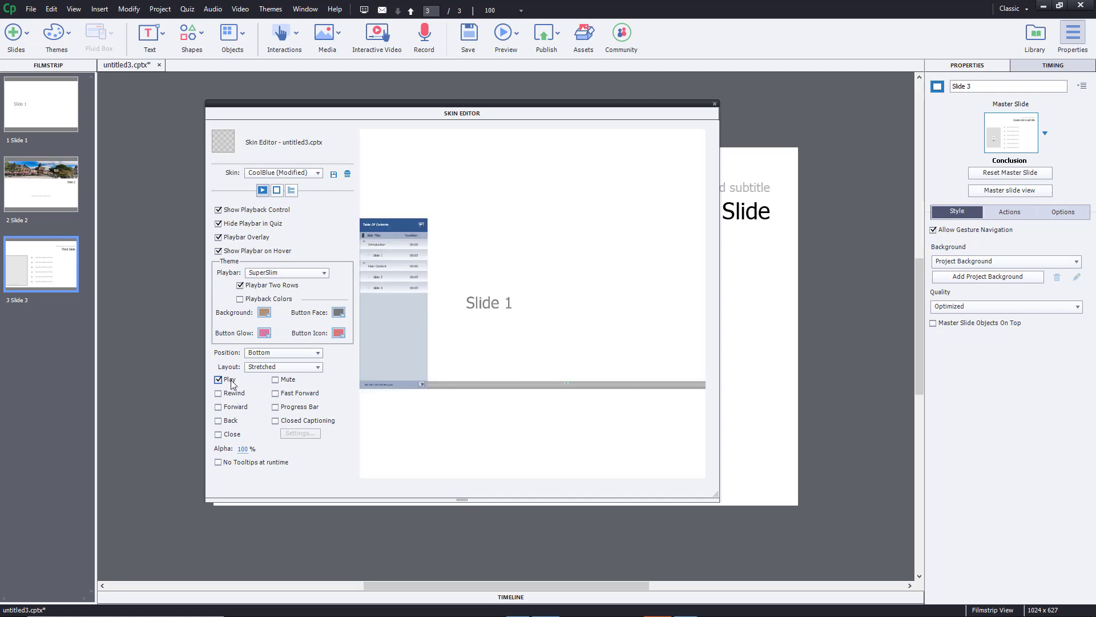
click(238, 394)
click(238, 406)
click(239, 421)
click(238, 434)
click(291, 422)
click(295, 407)
click(295, 394)
click(292, 380)
mouse_move(243, 449)
mouse_down()
mouse_move(219, 450)
mouse_move(285, 454)
mouse_move(232, 449)
mouse_up()
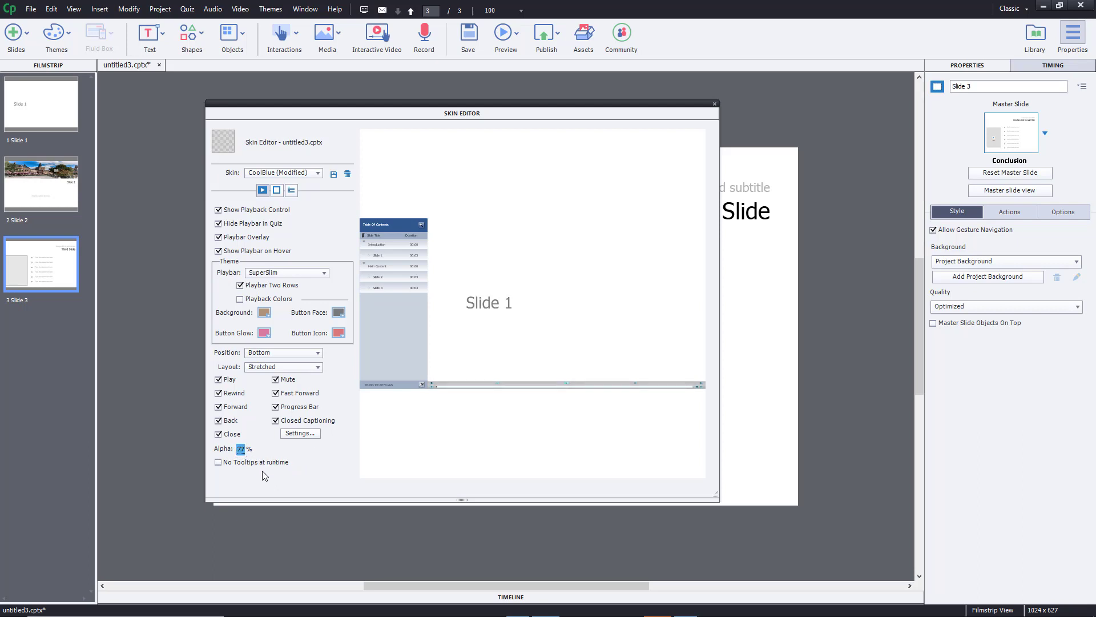
click(218, 462)
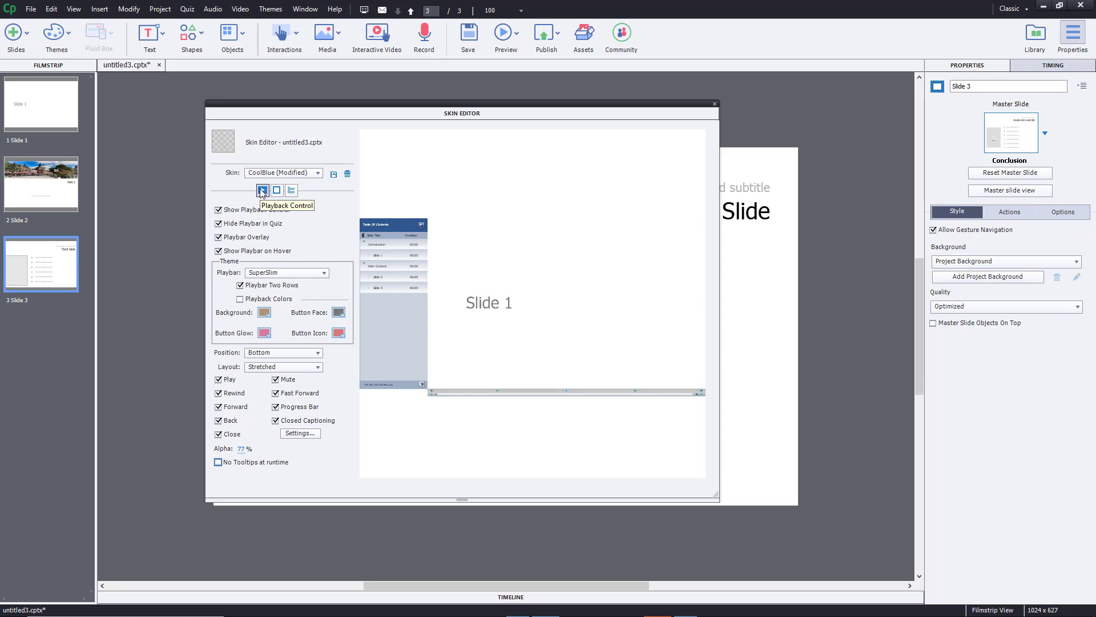
Turn on the skin borders and set their colour to dark teal
click(278, 191)
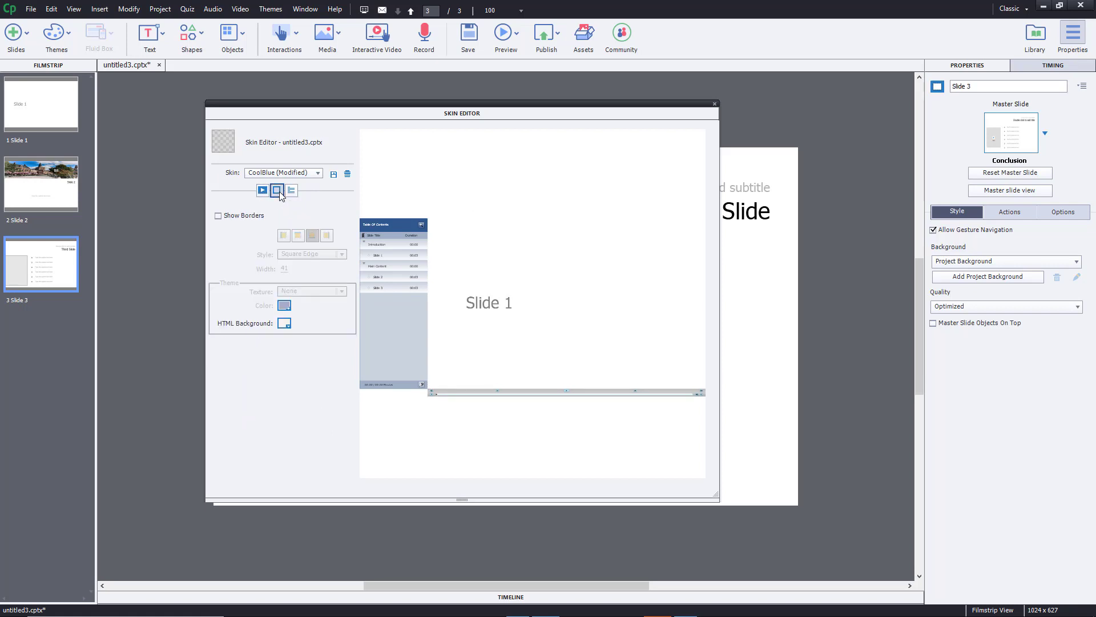
click(255, 218)
click(254, 219)
click(254, 220)
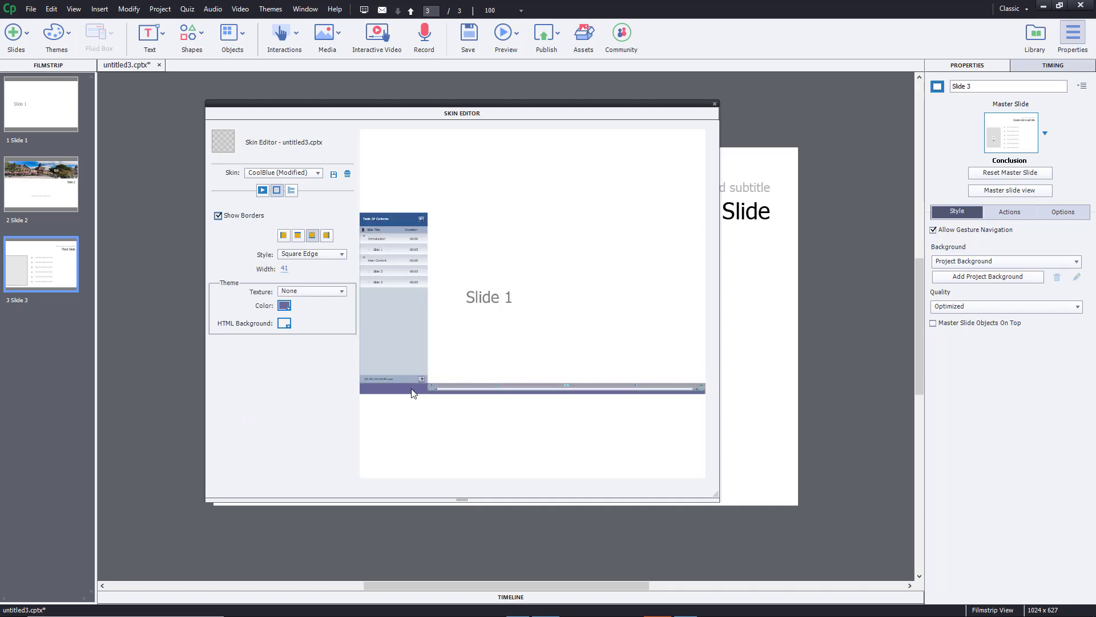
click(284, 306)
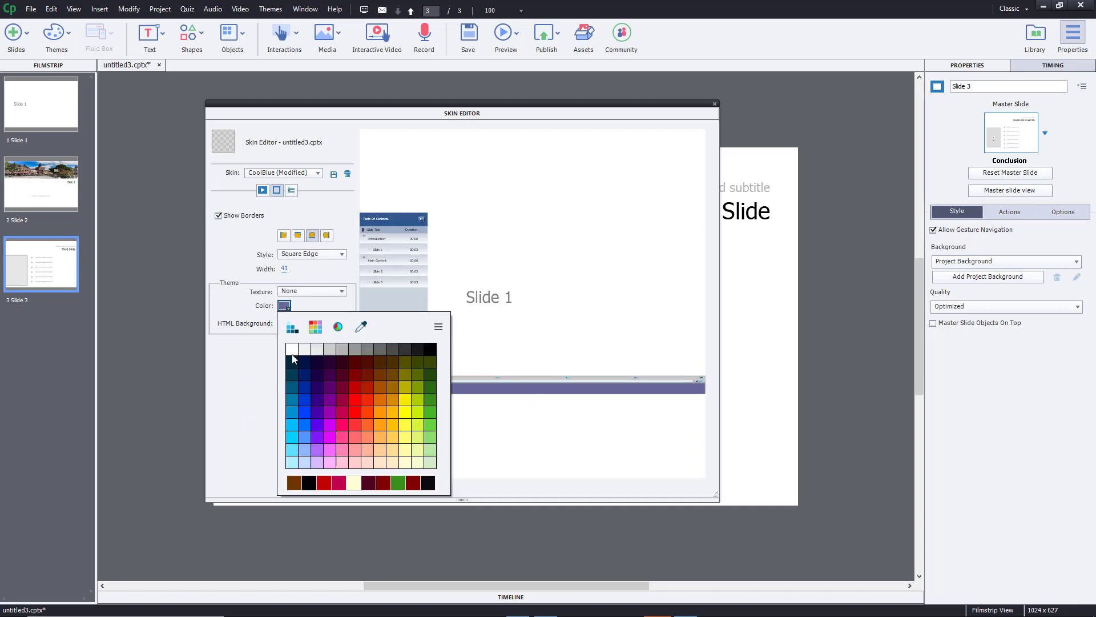
click(354, 362)
click(283, 306)
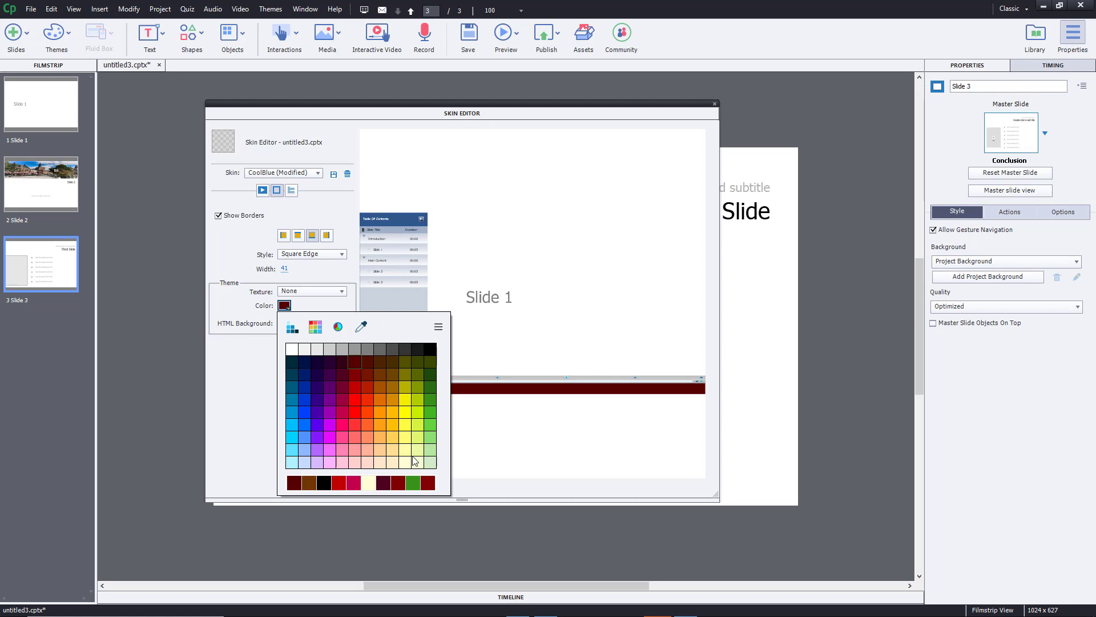
click(306, 436)
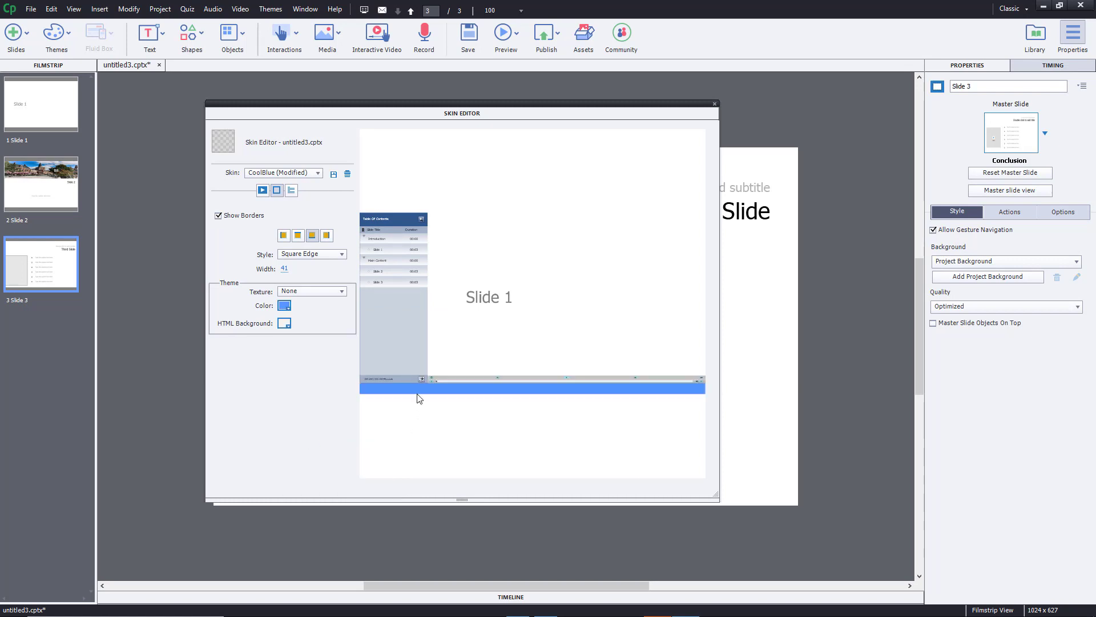
click(284, 306)
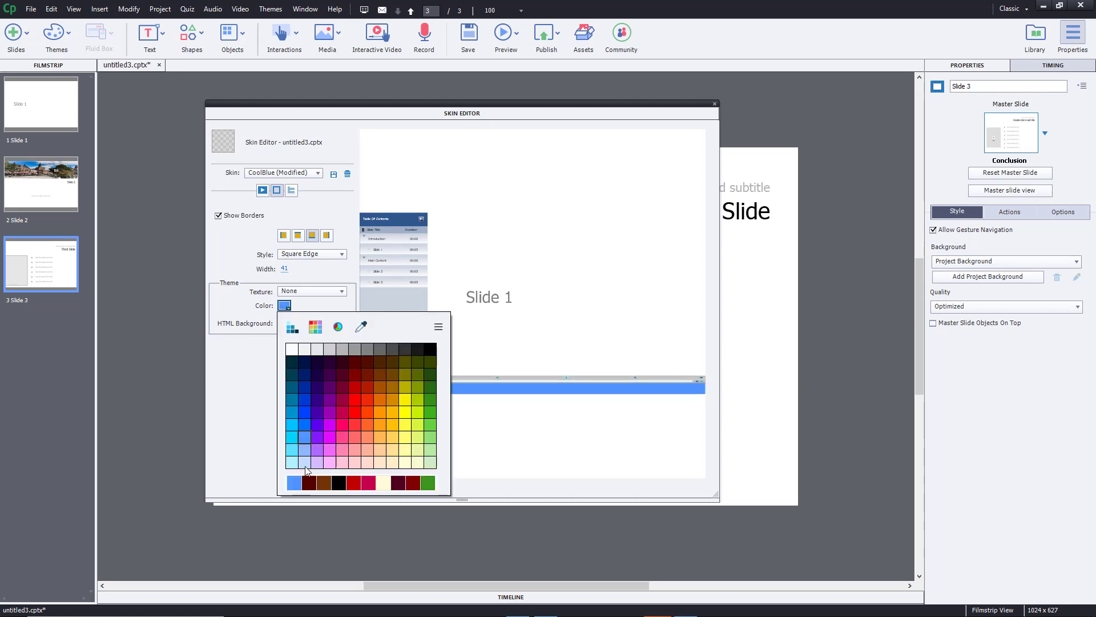
click(304, 420)
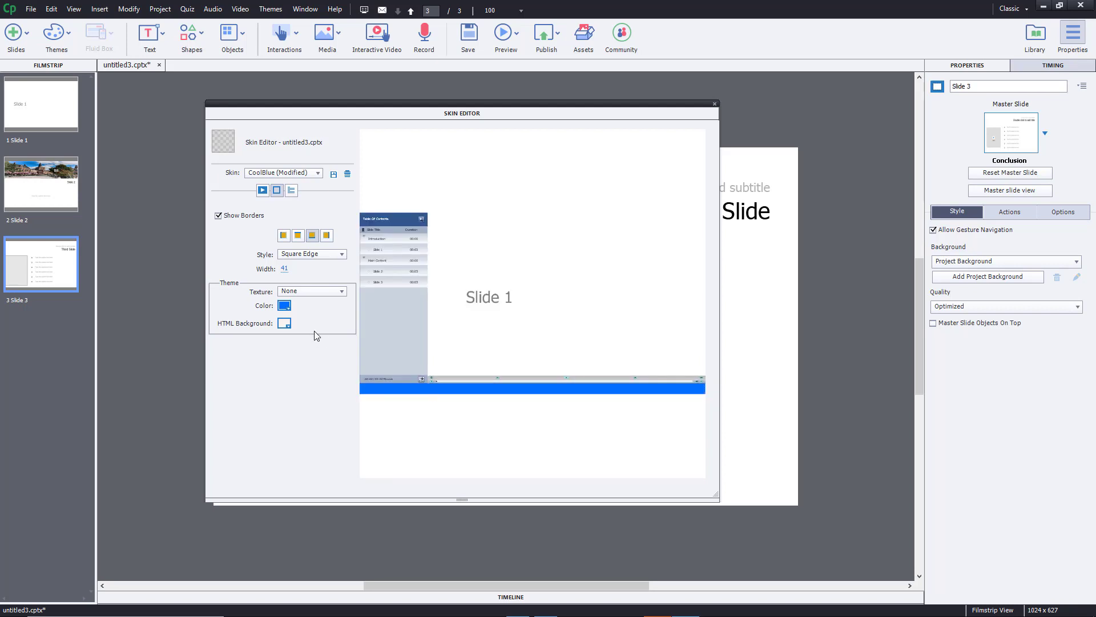
click(283, 306)
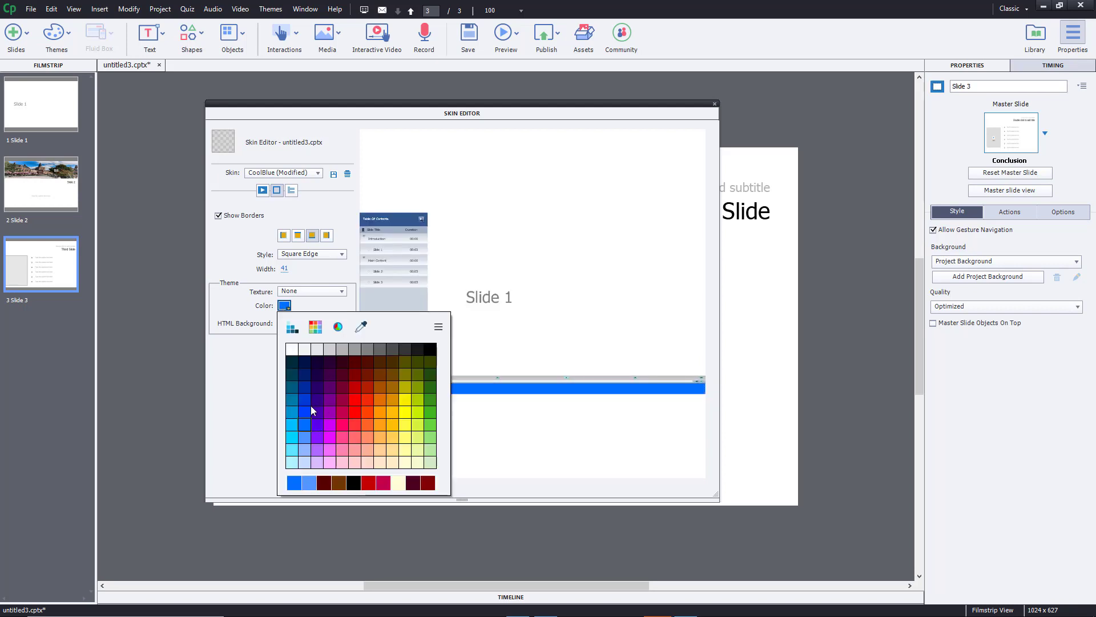
click(290, 388)
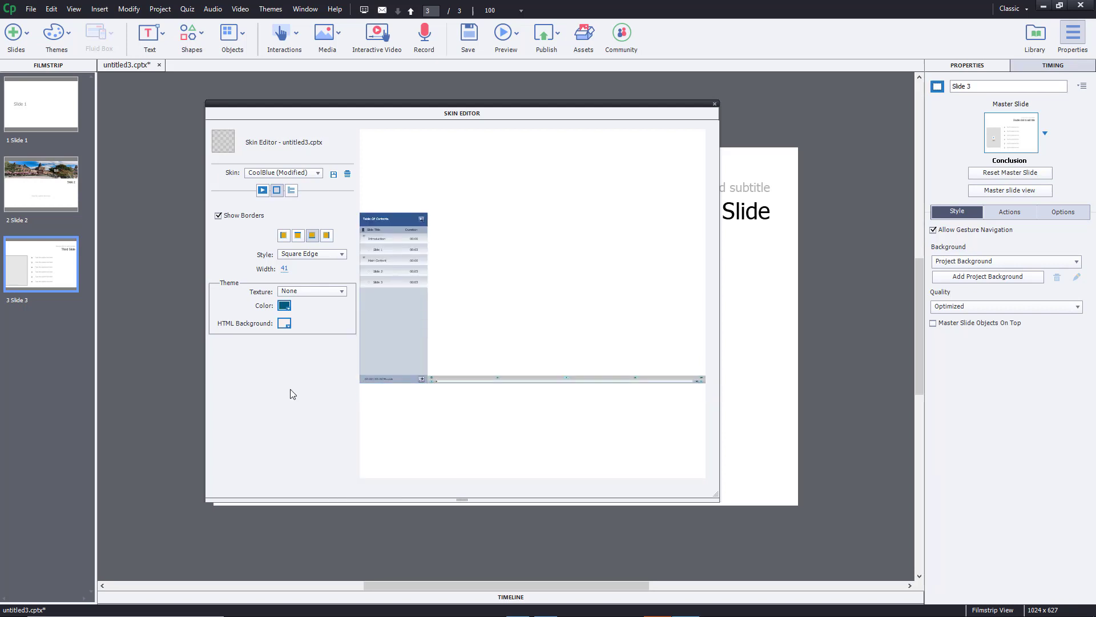
Set the HTML background colour to pale grey-green
click(284, 324)
click(313, 415)
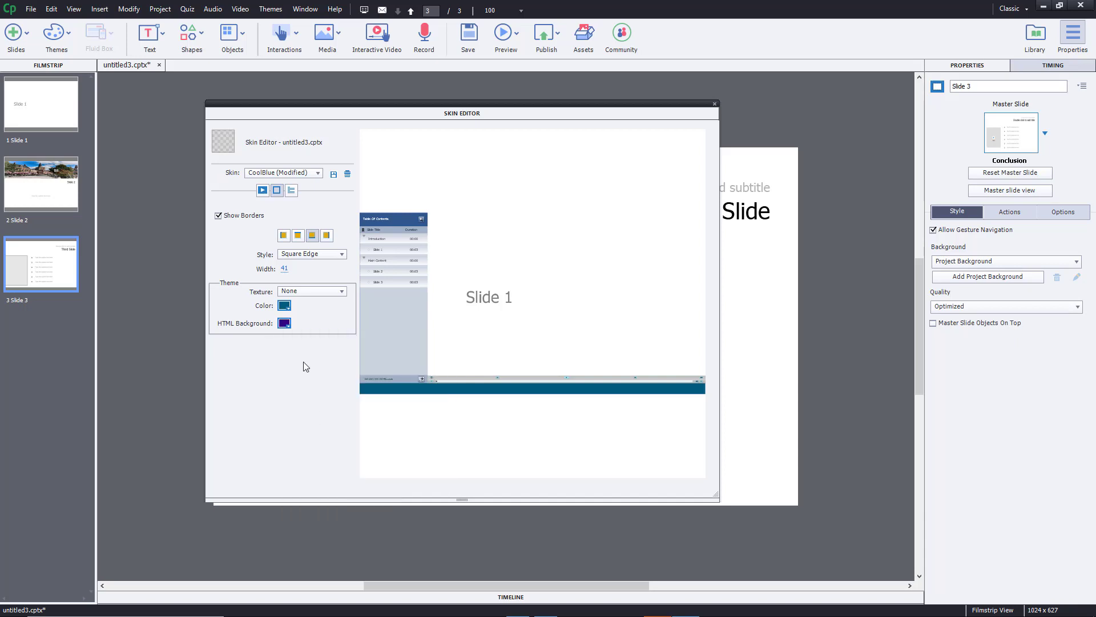
click(288, 328)
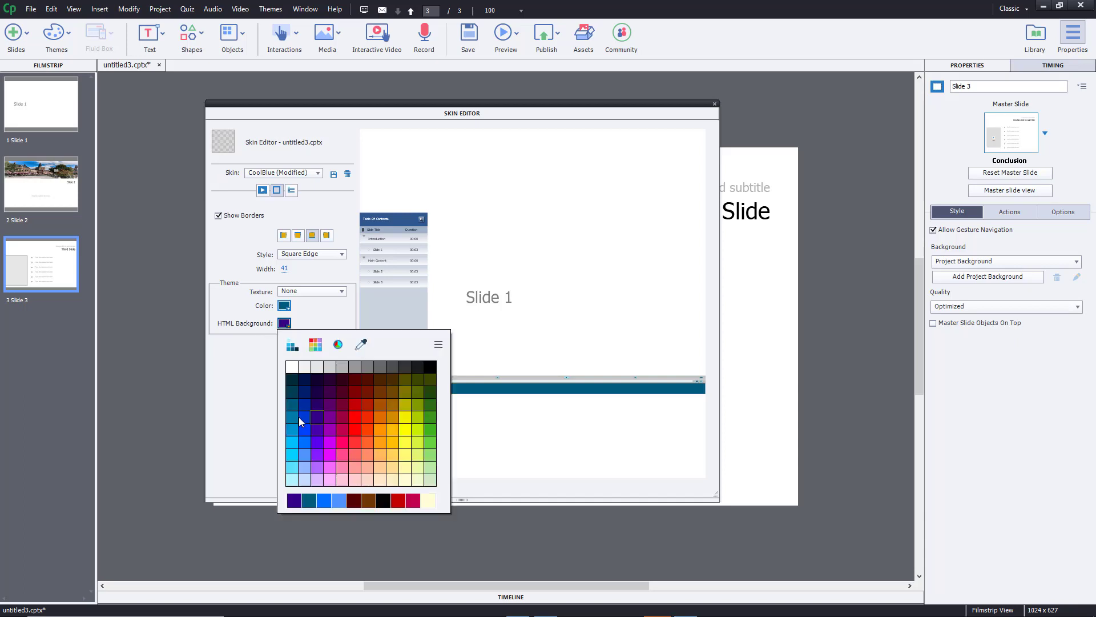
click(431, 484)
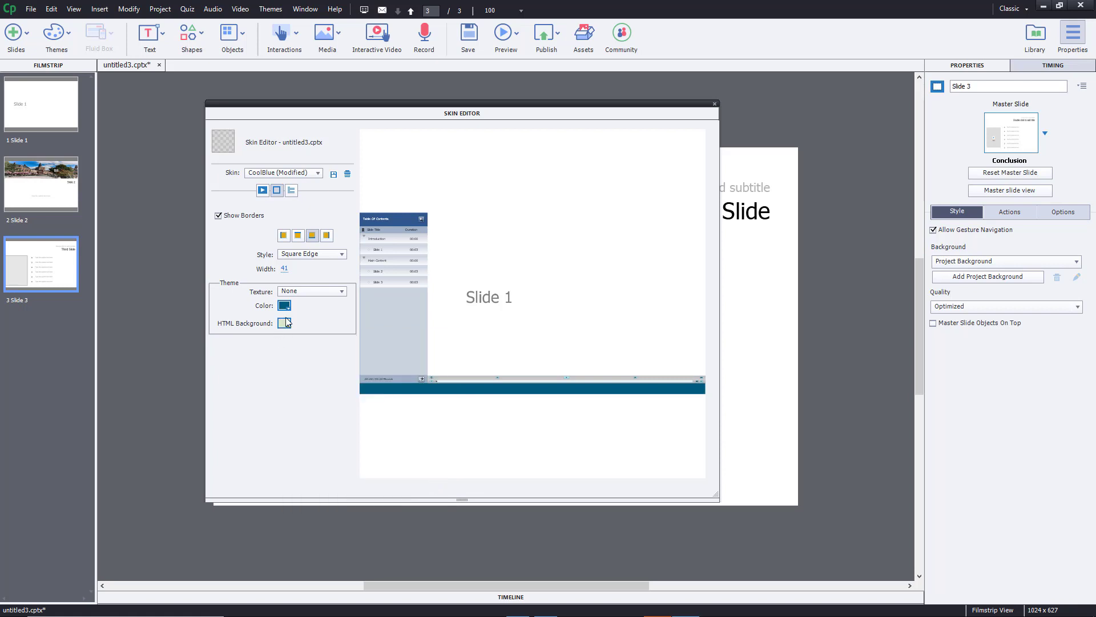
click(312, 292)
Try the foto11.gif, poplar.bmp and lrredStone.jpg textures, then apply bowtie.gif to the borders
click(426, 288)
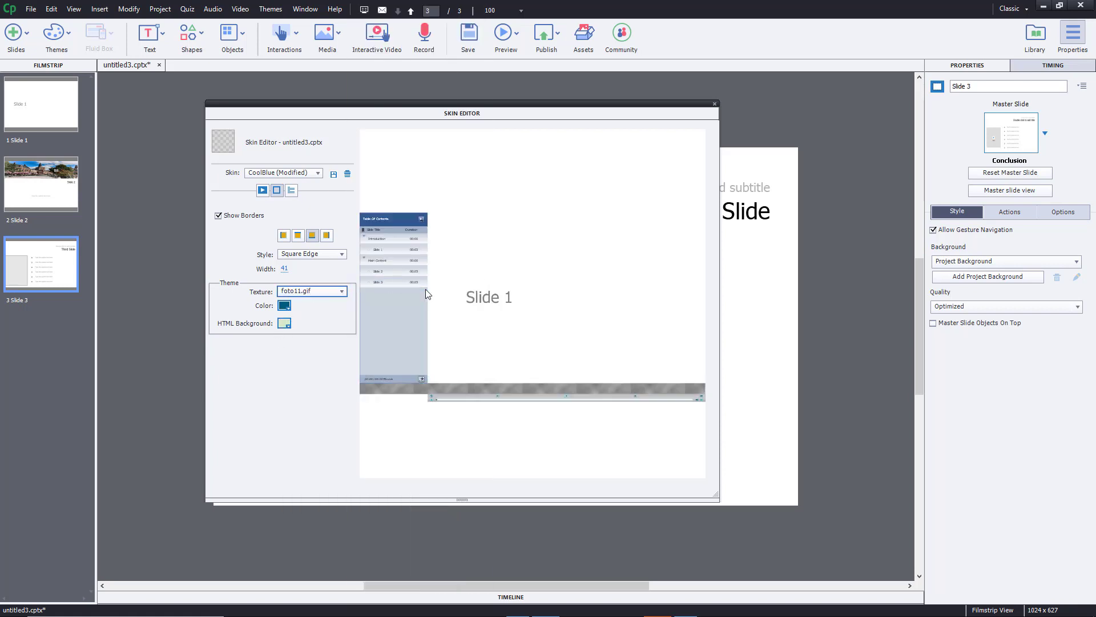
click(317, 293)
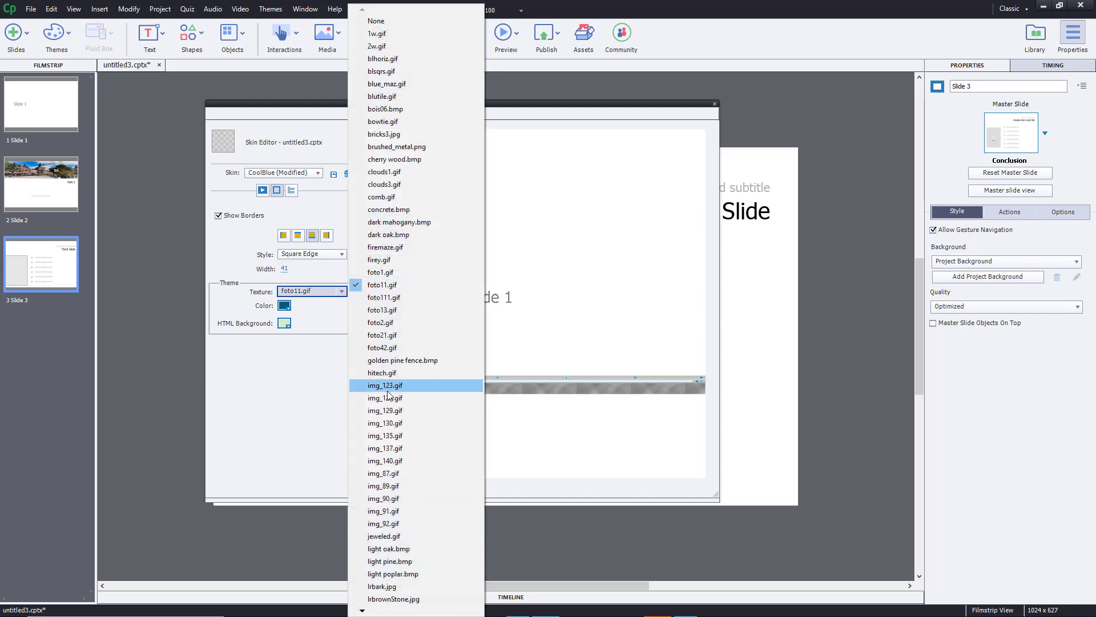
click(413, 575)
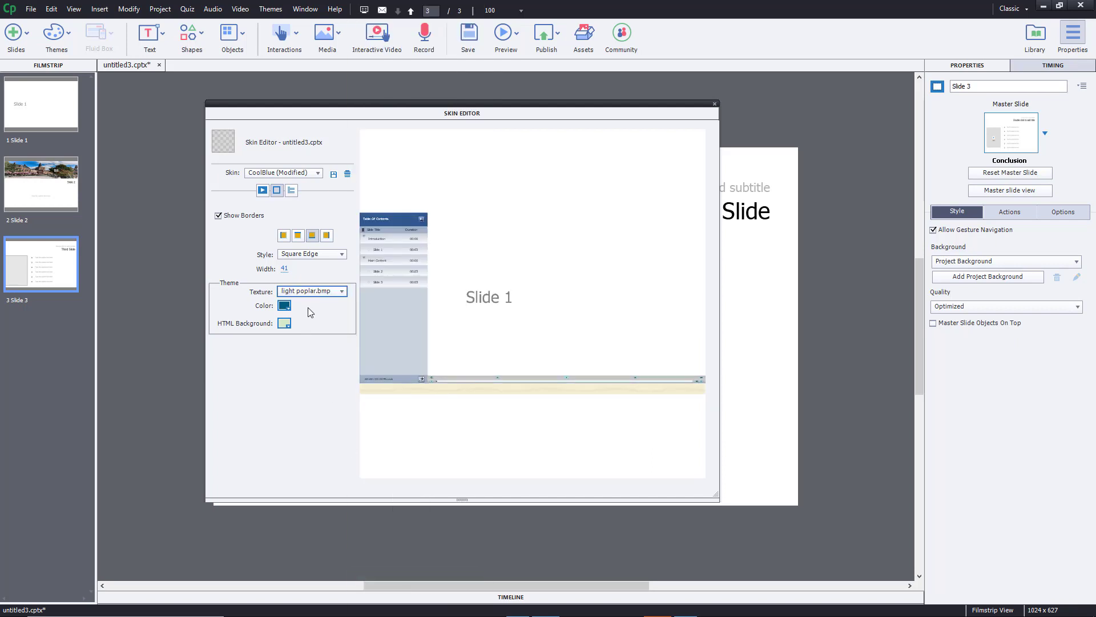
click(311, 291)
mouse_move(372, 611)
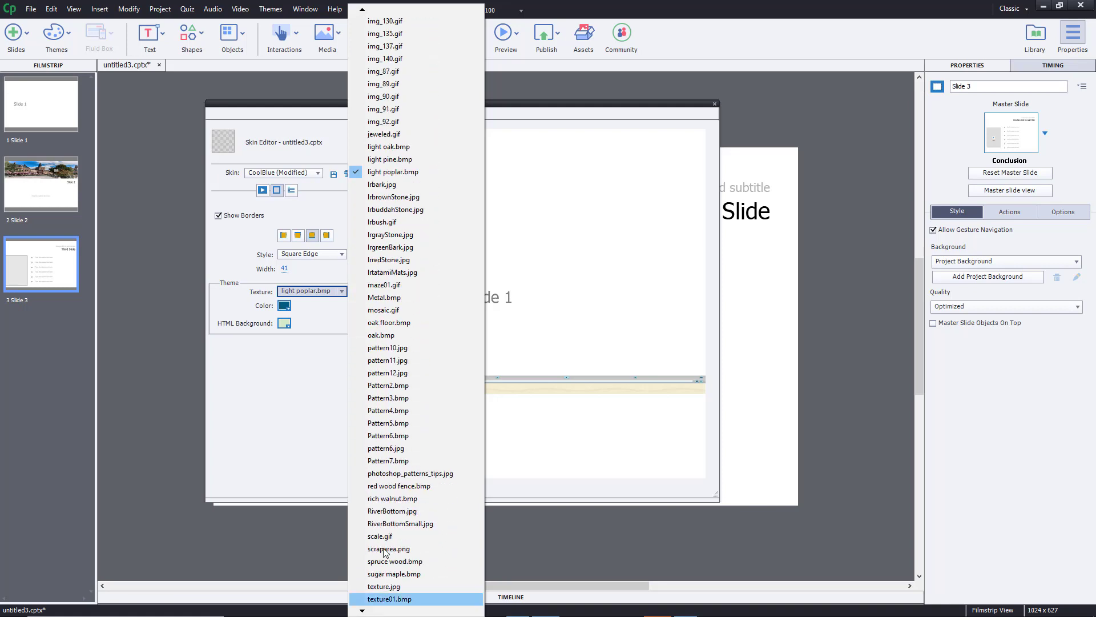
click(428, 255)
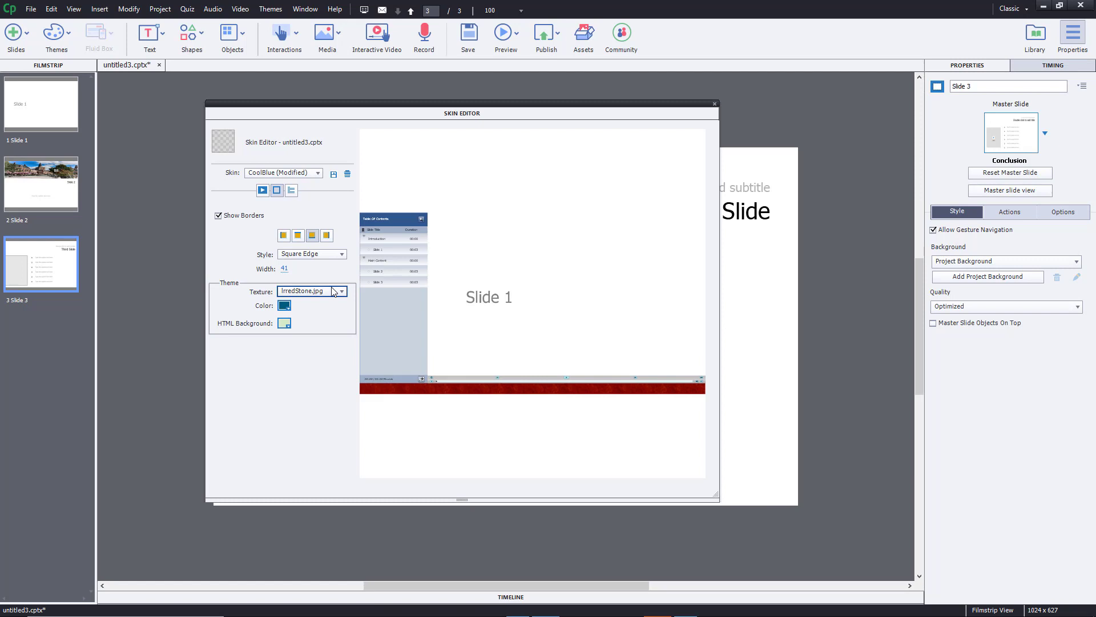
click(336, 291)
click(431, 121)
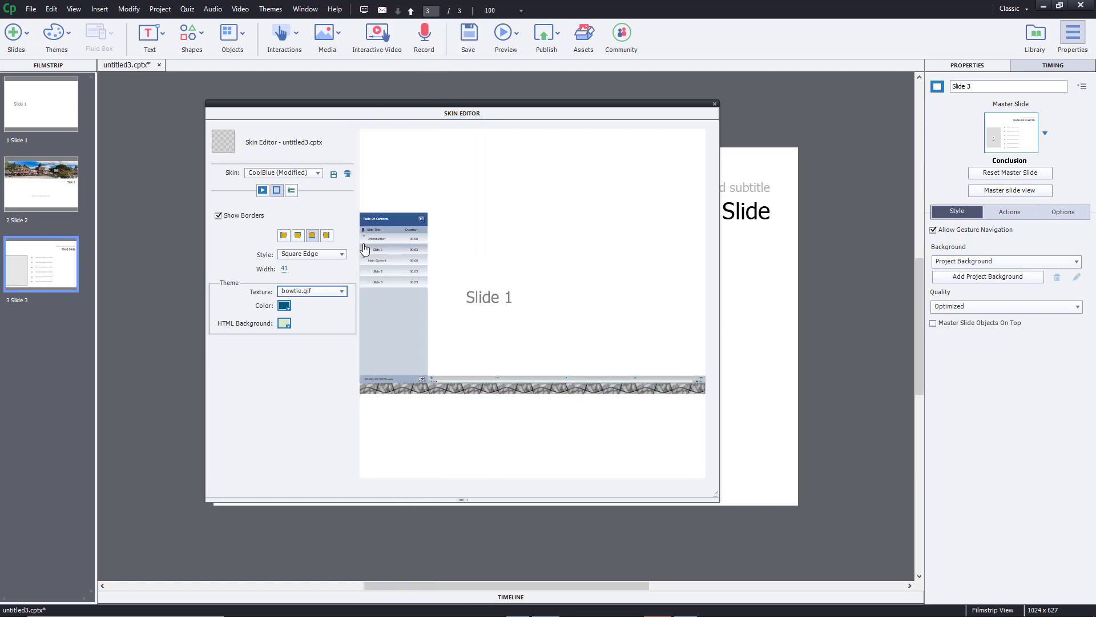
Switch the border style to Rounded Corners and back to Square Edge
click(319, 257)
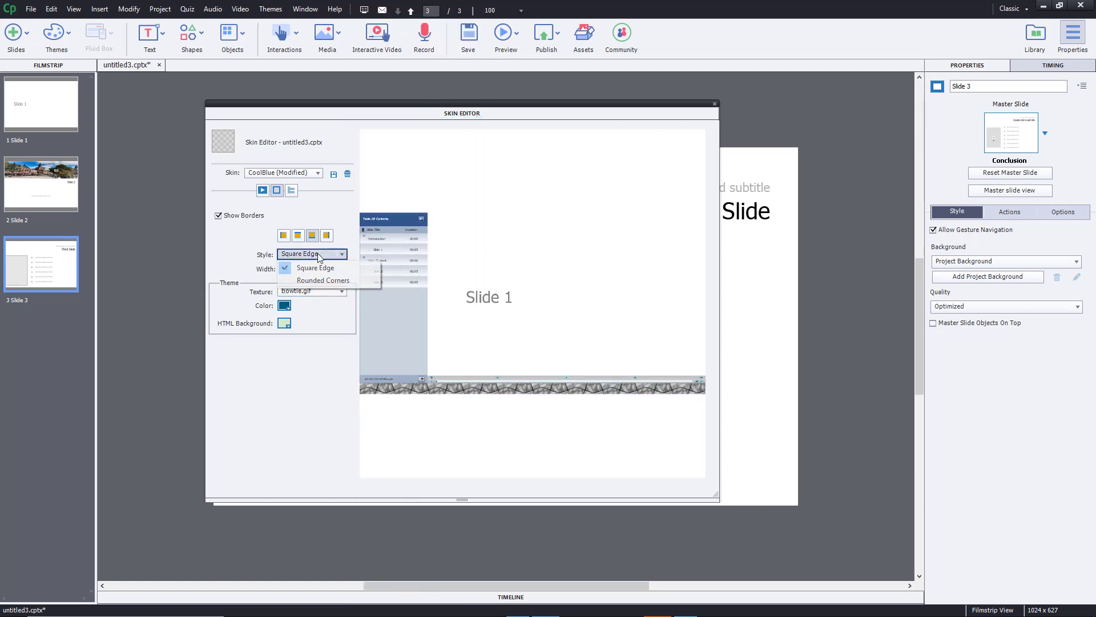
click(327, 280)
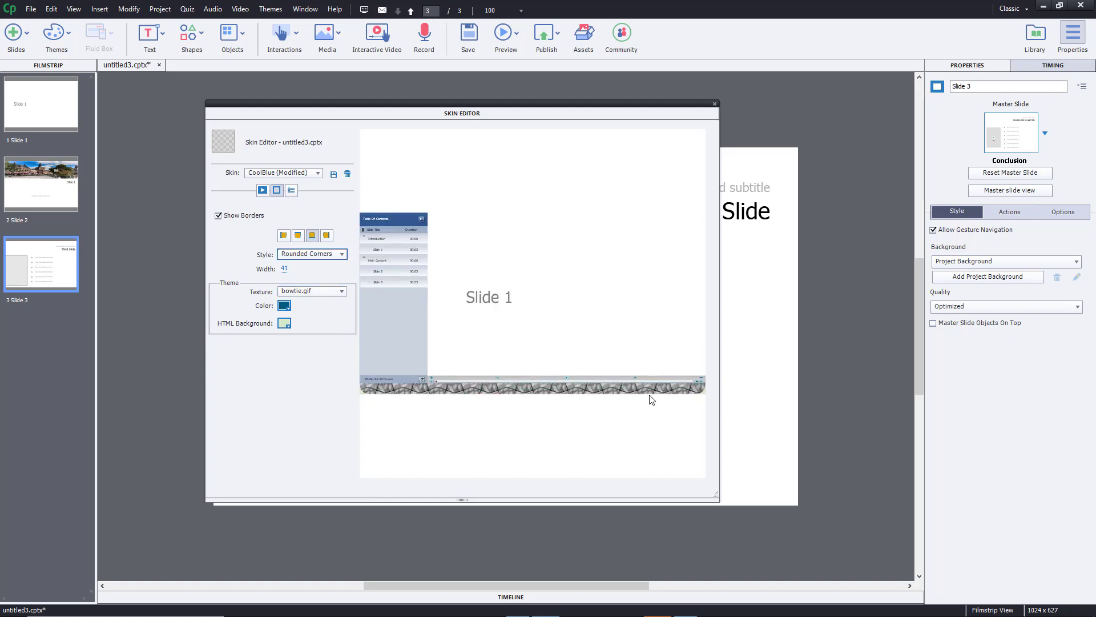
click(303, 255)
click(304, 266)
click(284, 269)
Set the border width to 80 with left, top, right and bottom sides on, then close the Skin Editor
drag(285, 271, 378, 272)
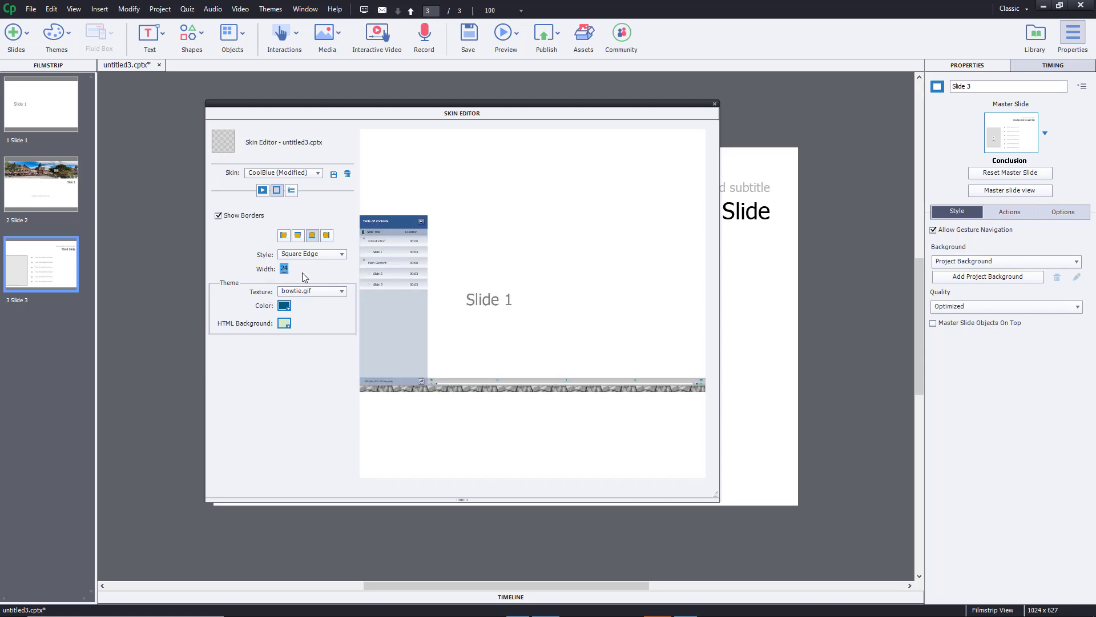
click(284, 236)
click(298, 236)
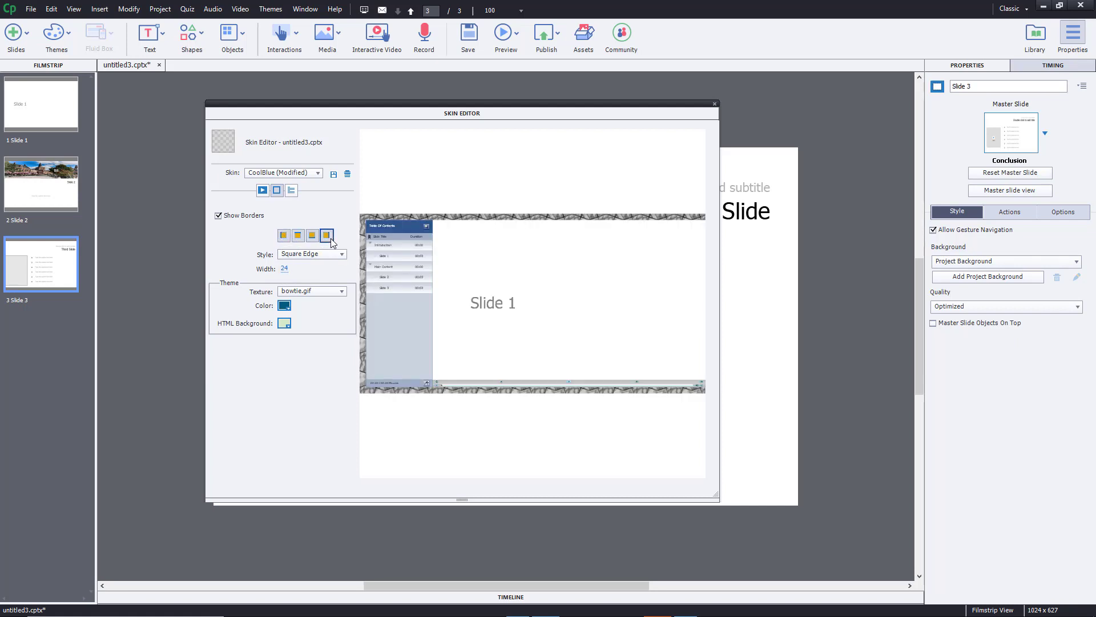
click(327, 237)
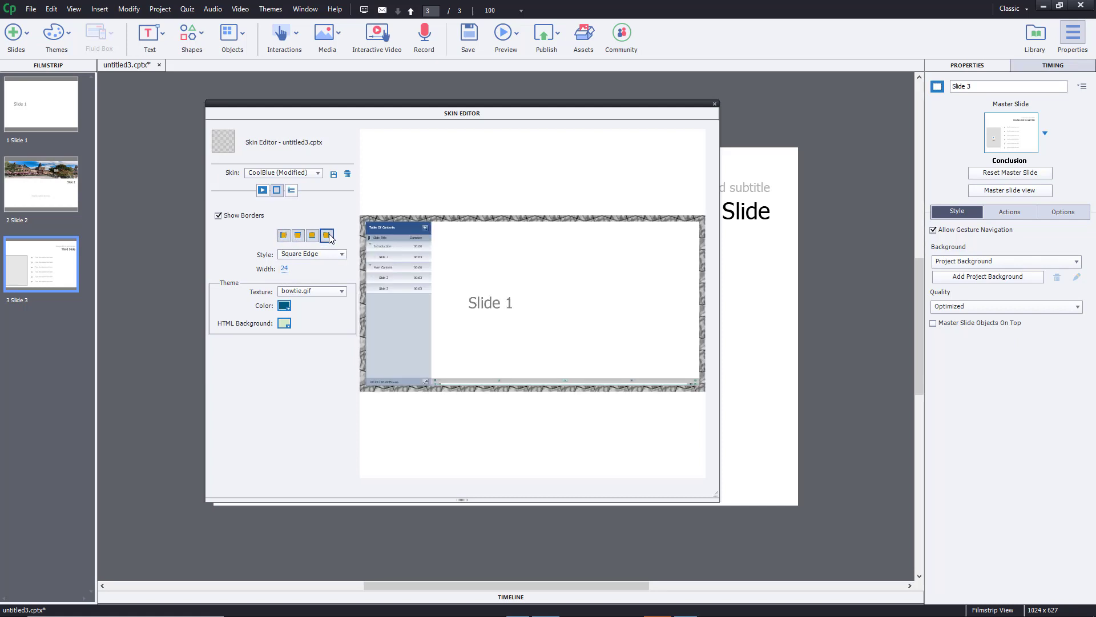
click(283, 269)
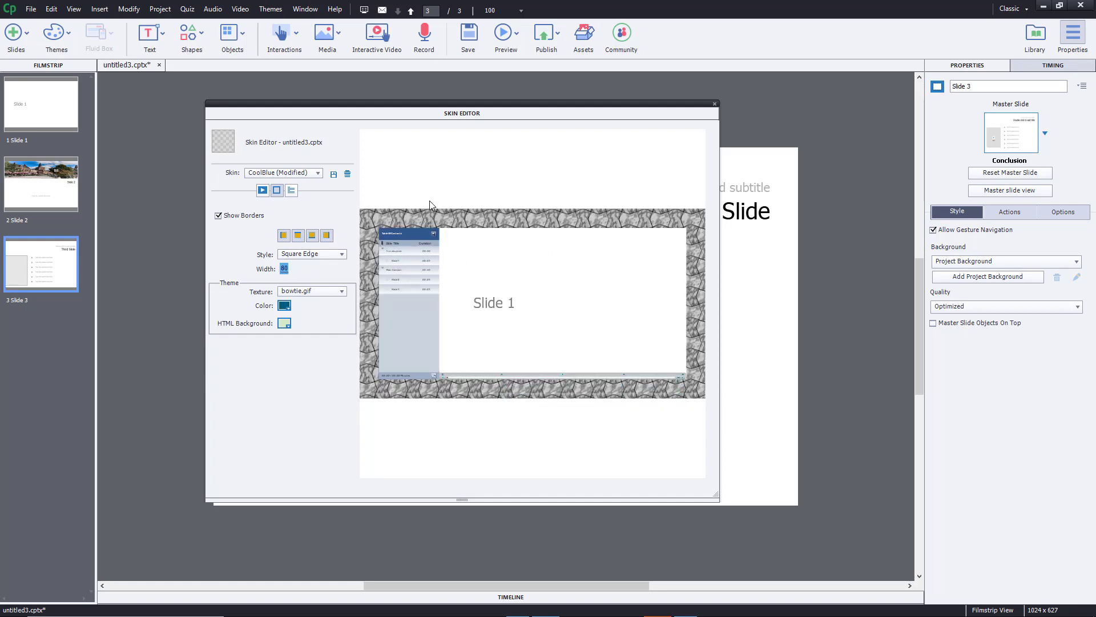
click(295, 238)
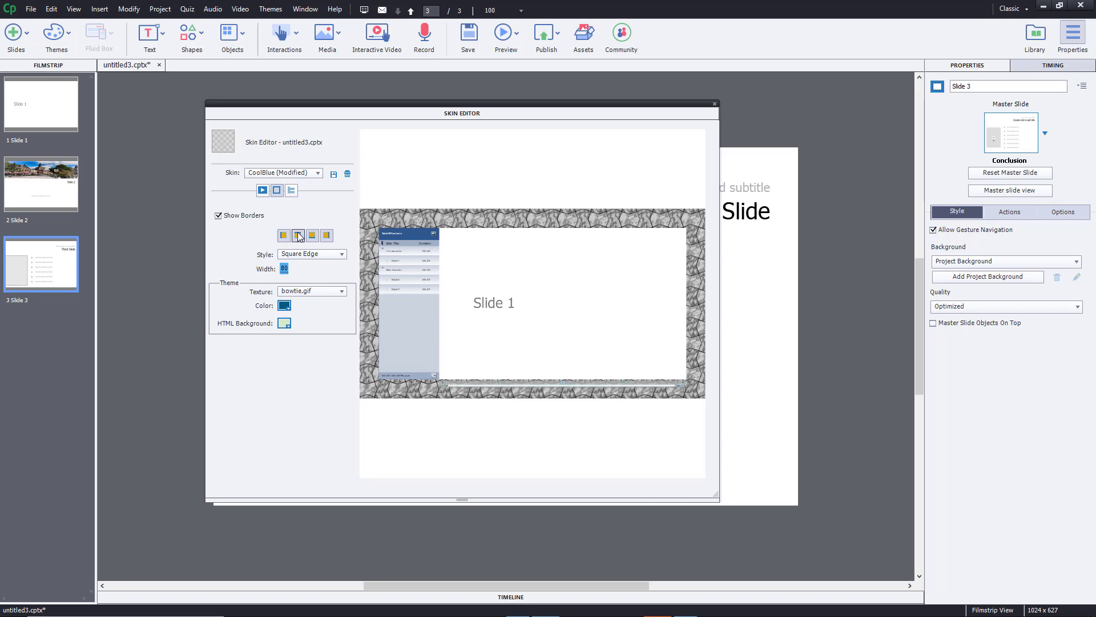
click(327, 236)
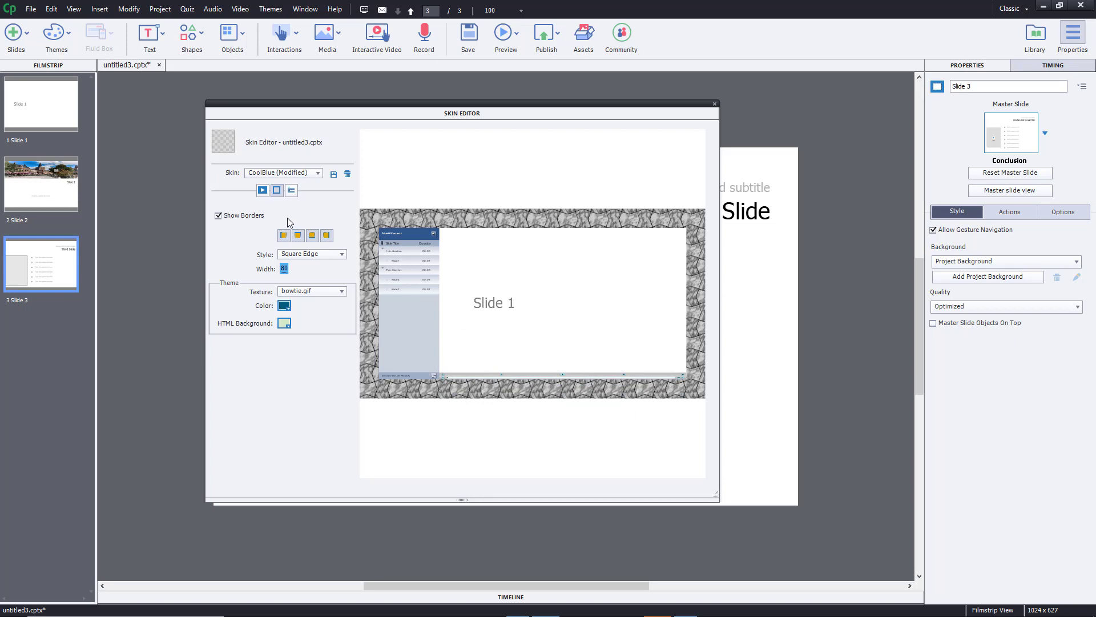
click(714, 104)
Preview the project, seek to Slide 2, collapse Main Content in the TOC, then jump to slide 3
click(561, 39)
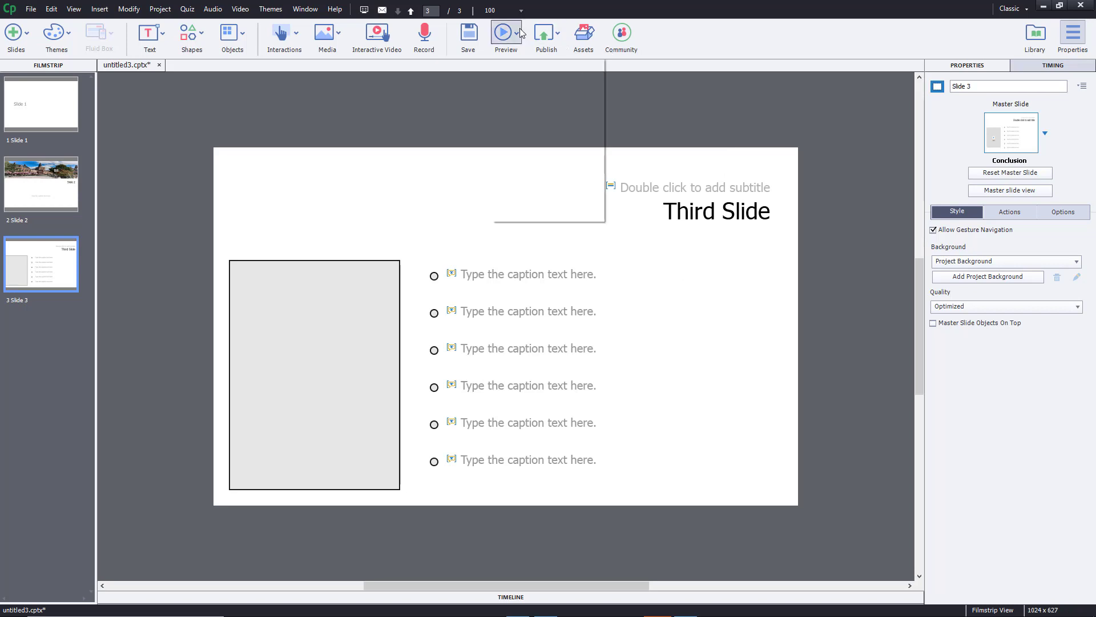
click(539, 101)
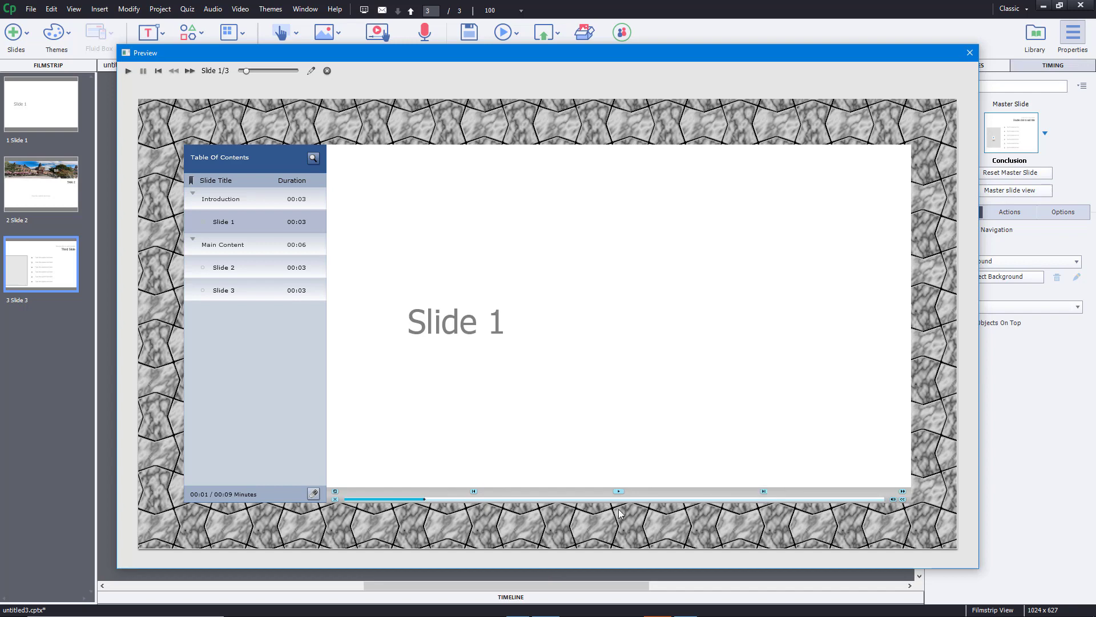
click(554, 498)
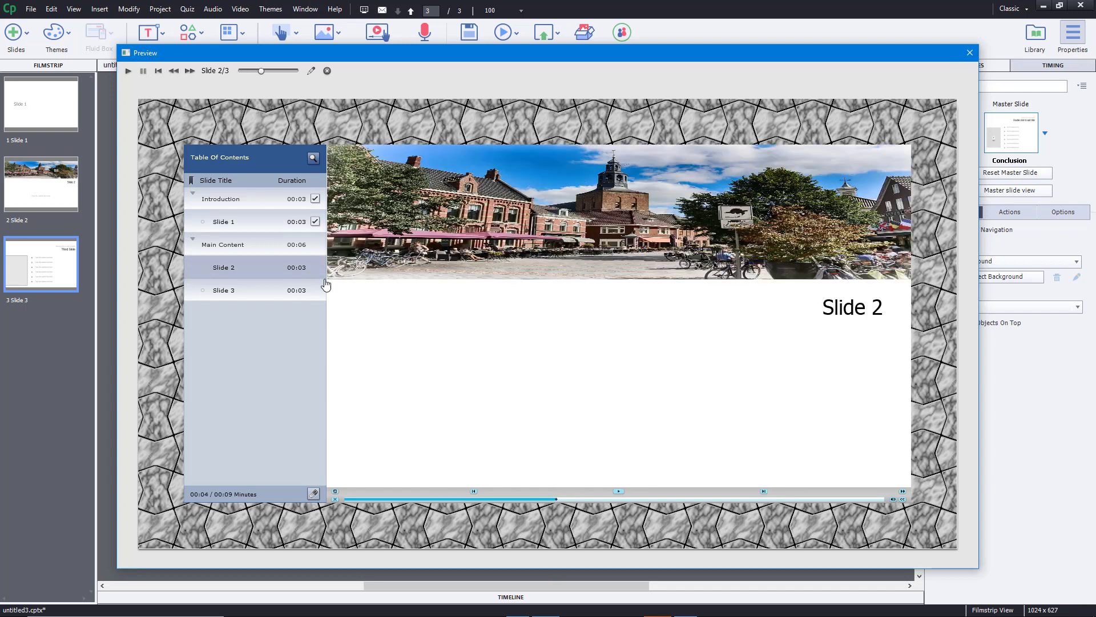
click(193, 239)
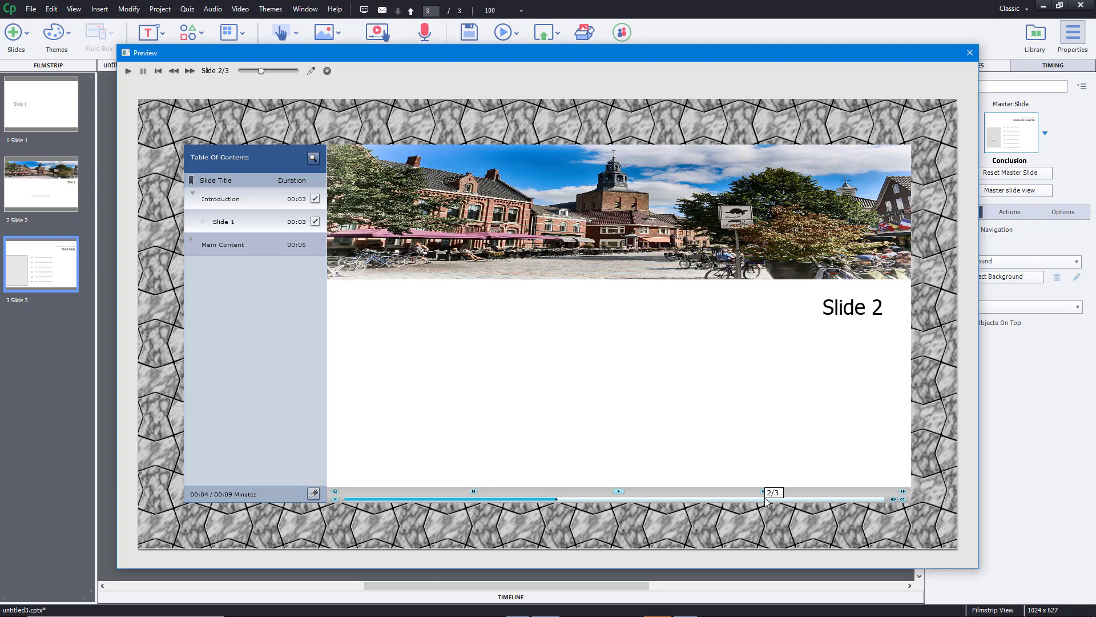
click(765, 498)
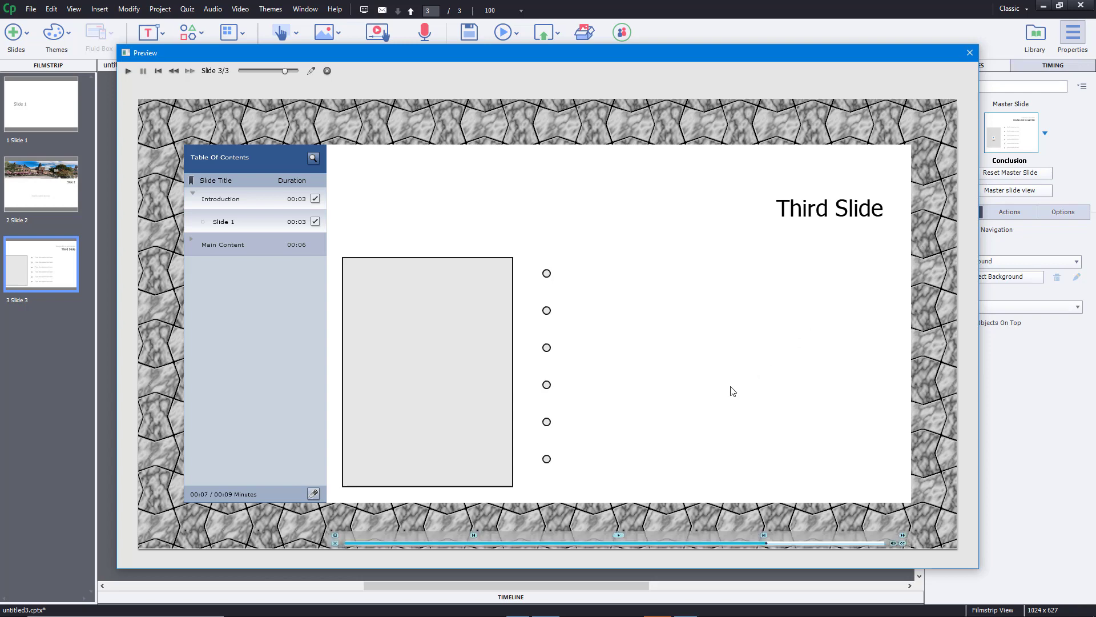
mouse_move(638, 491)
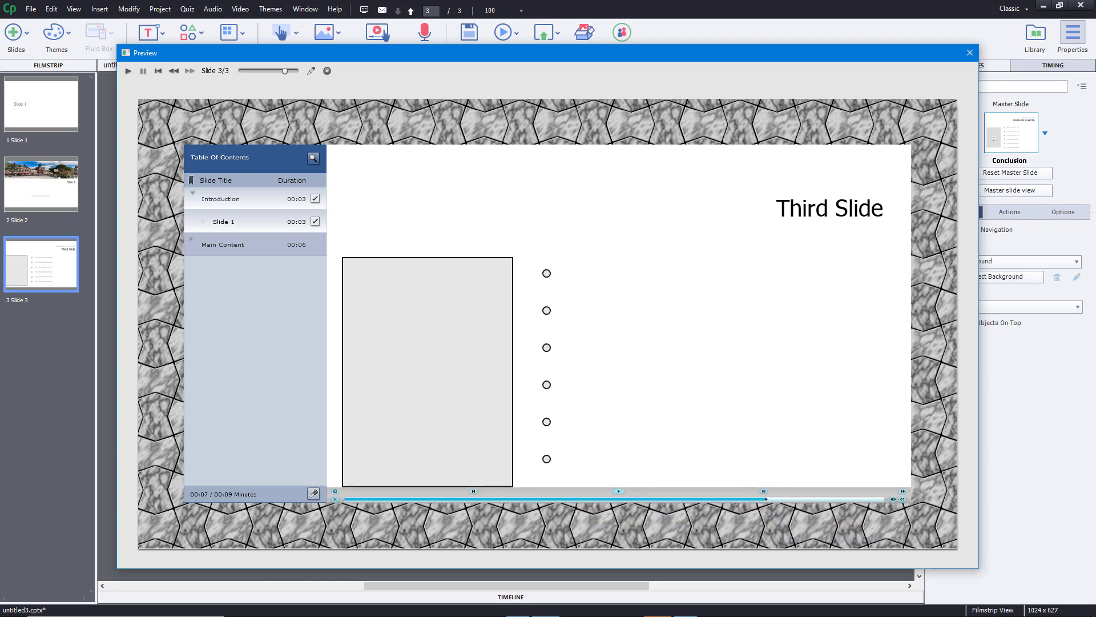